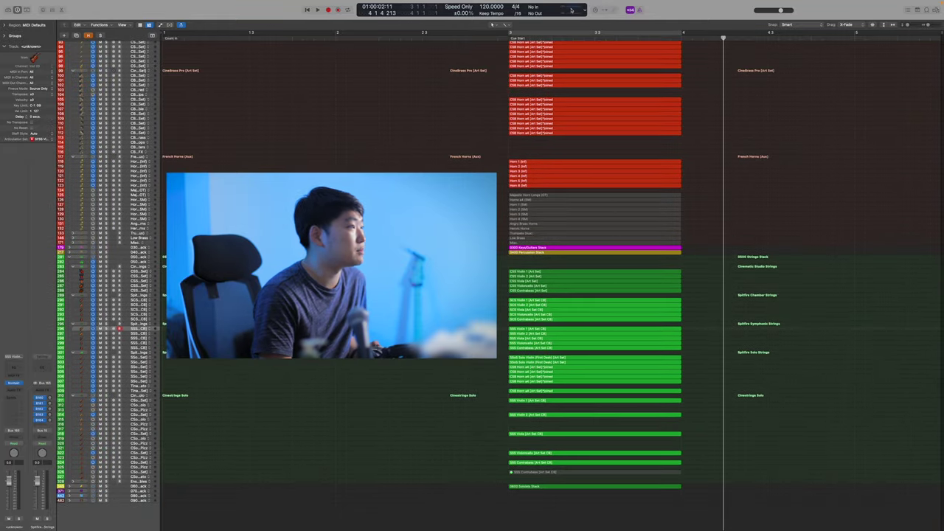
# Run sudo purge in Terminal to clear cached memory, then check memory use in Activity Monitor
pyautogui.doubleClick(570, 8)
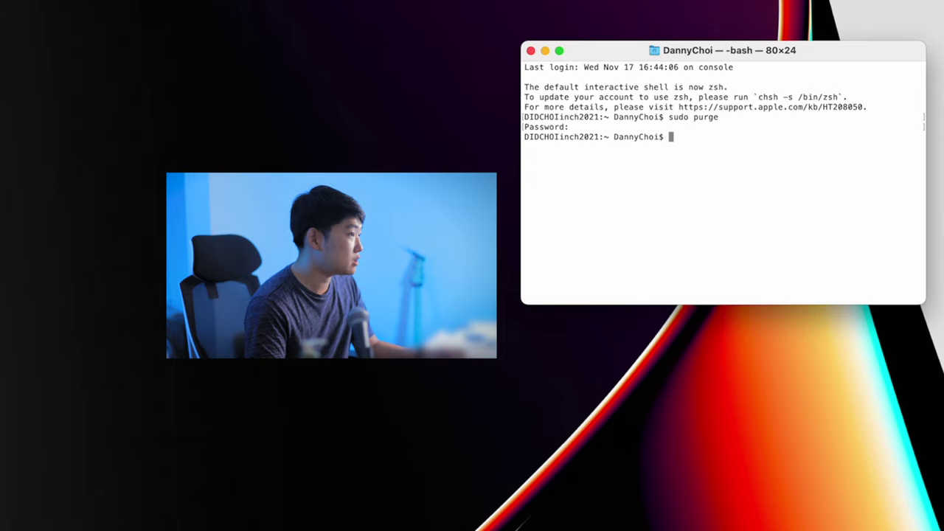
pyautogui.write('sudo pur')
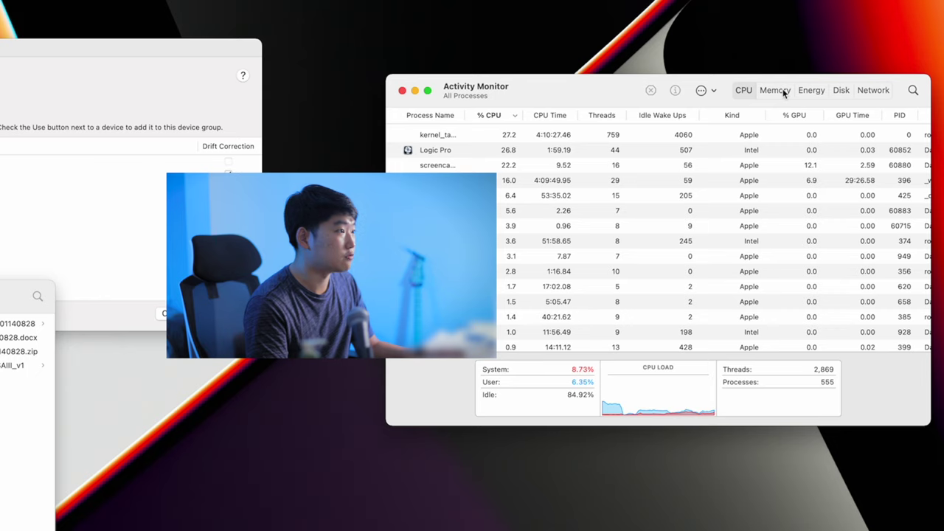
pyautogui.click(775, 90)
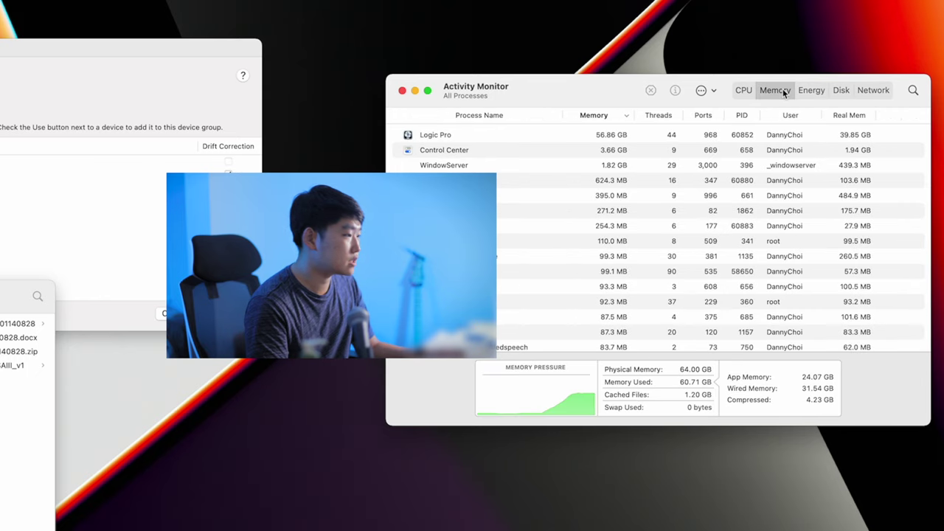
# Check Logic Pro's memory (56.86 GB) and its CPU load (about 25%, Intel kind) in Activity Monitor
pyautogui.click(626, 137)
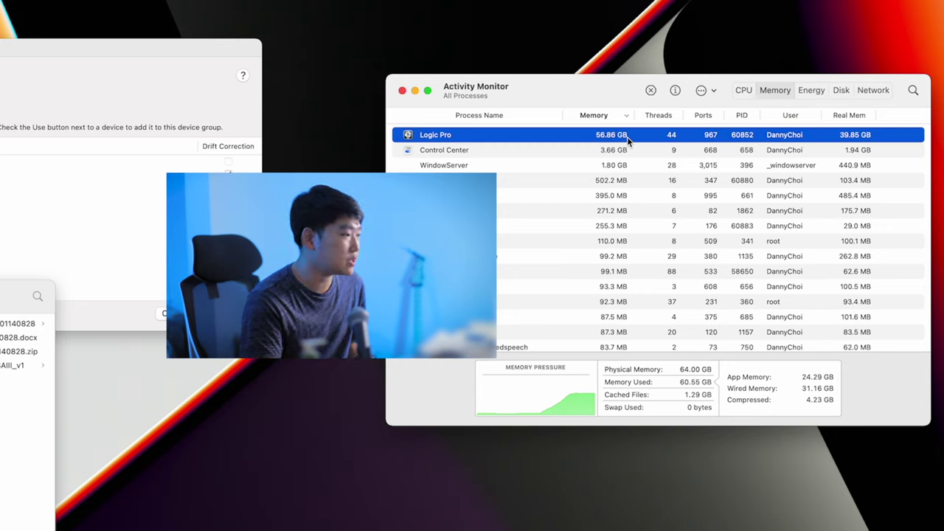
pyautogui.click(749, 96)
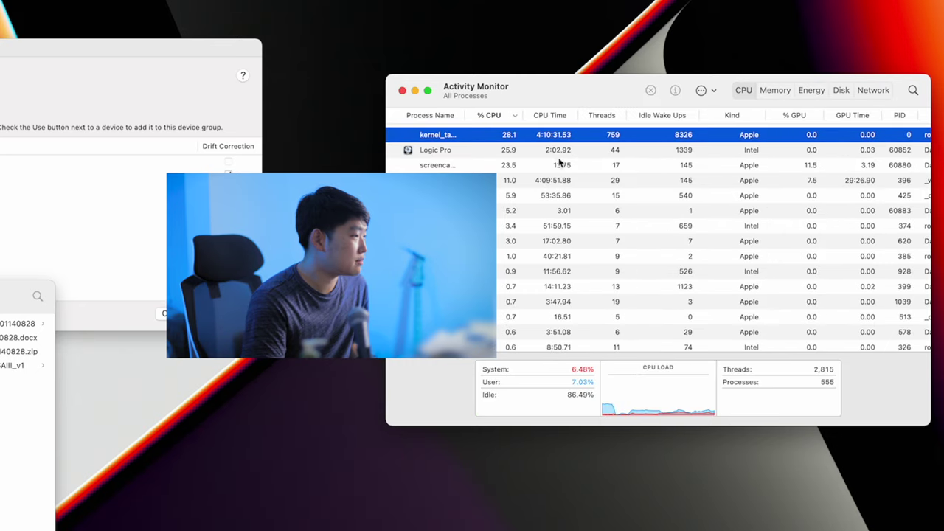
pyautogui.click(553, 151)
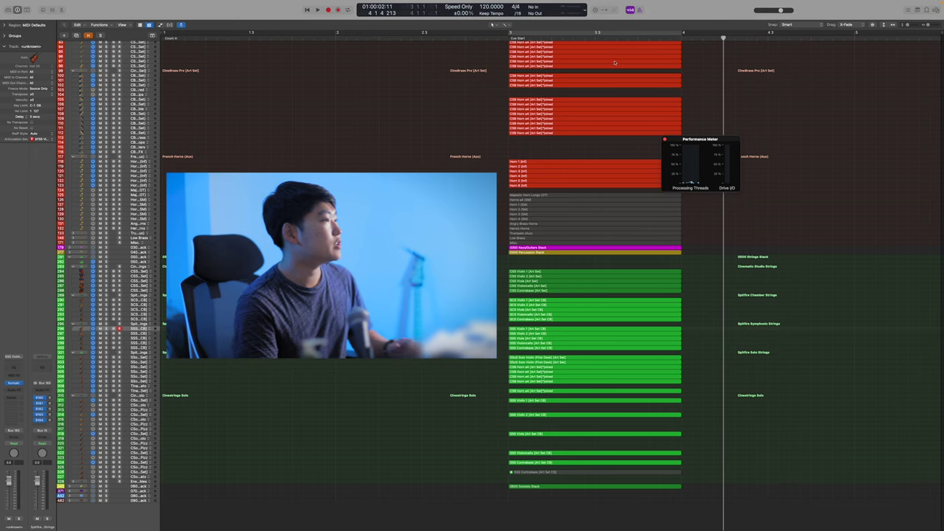
# Cycle bar 3 and play it until a System Overload alert appears, then dismiss it and stop
pyautogui.press('c')
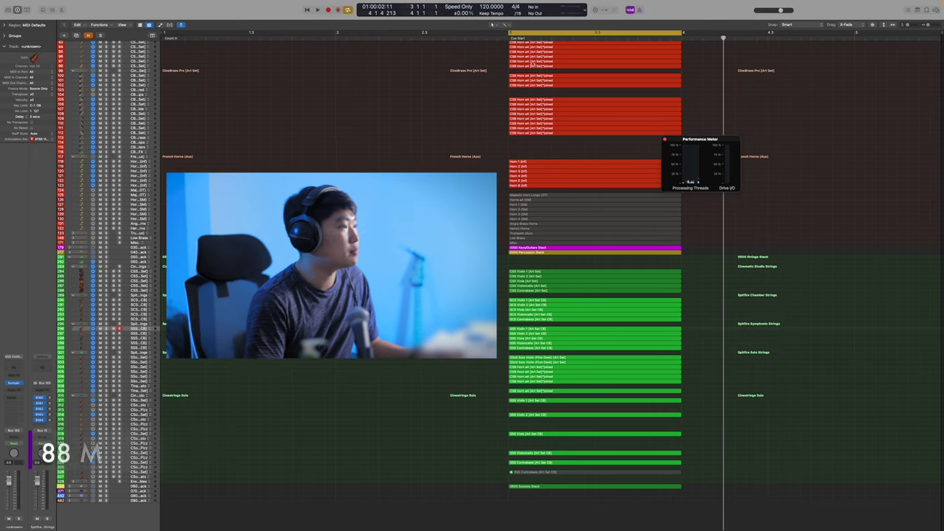
pyautogui.press('space')
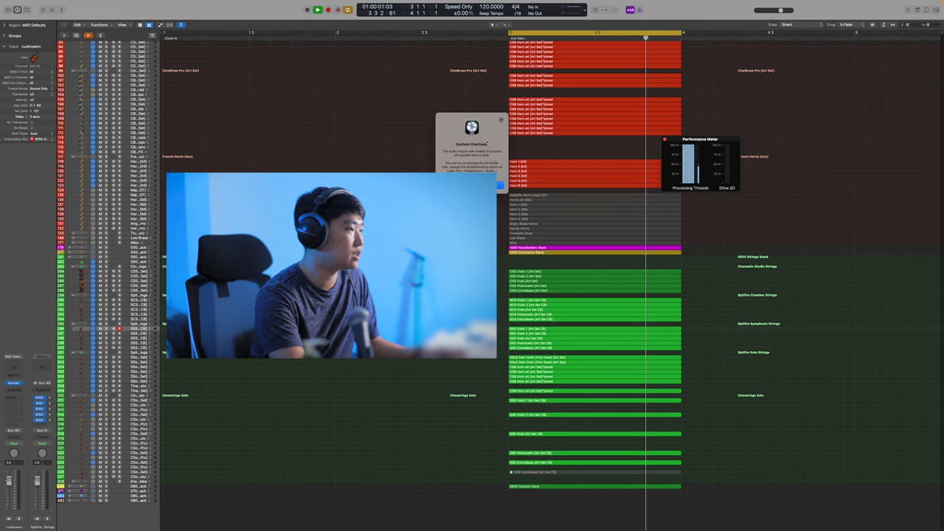
pyautogui.press('Return')
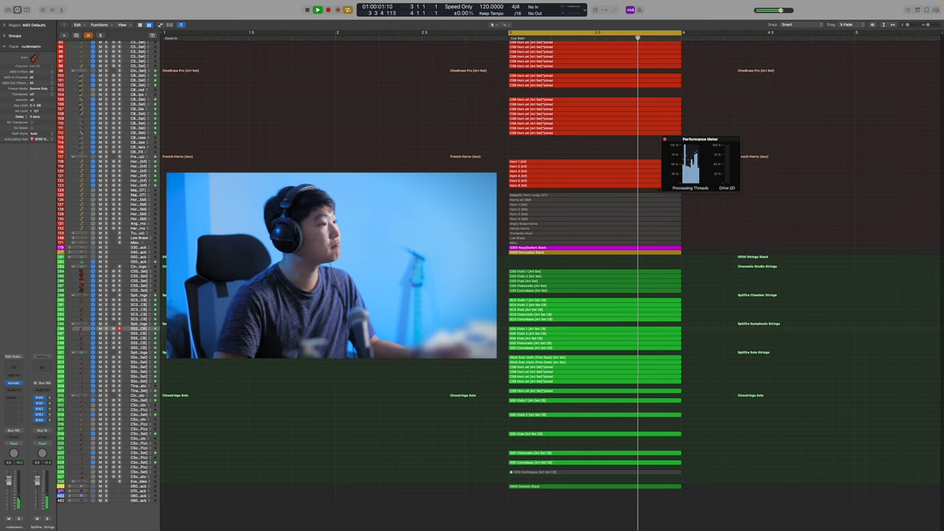
pyautogui.press('space')
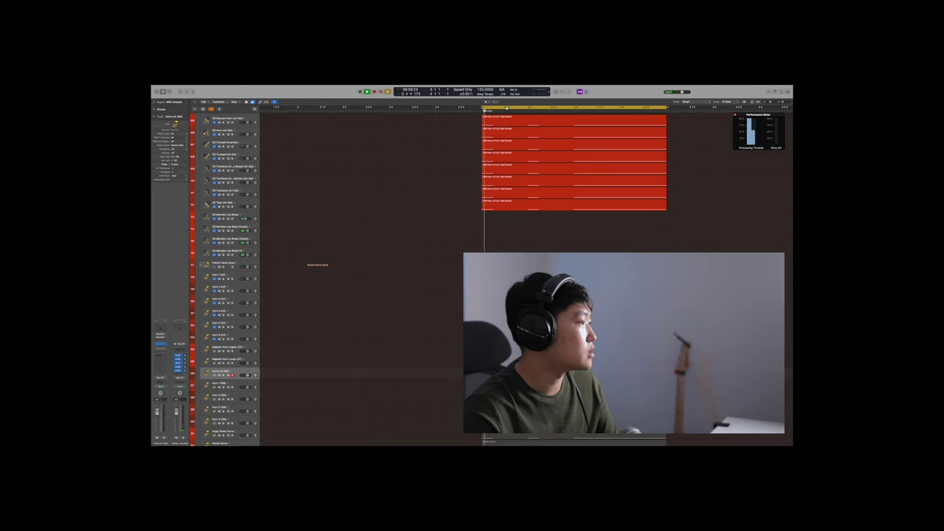
# Dismiss the overload alert and set Processing Threads to 10 (8 High Performance Cores)
pyautogui.press('Return')
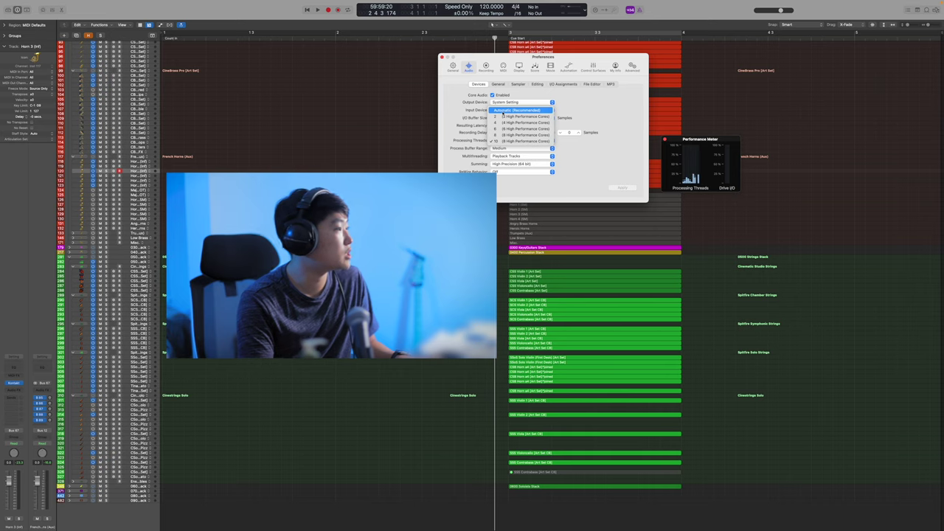
pyautogui.click(493, 141)
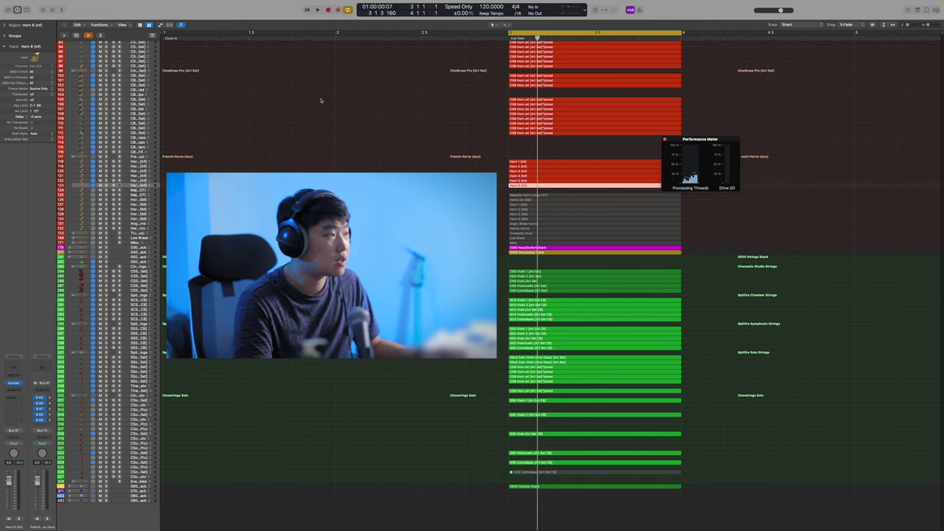
# Deselect the Horn 6 region, then play with 10 threads until the overload and stop
pyautogui.click(386, 163)
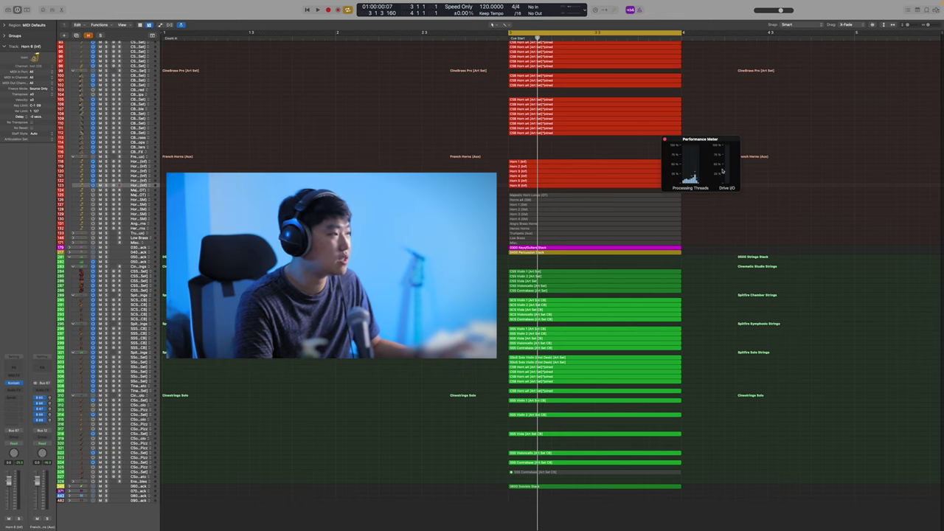
pyautogui.press('space')
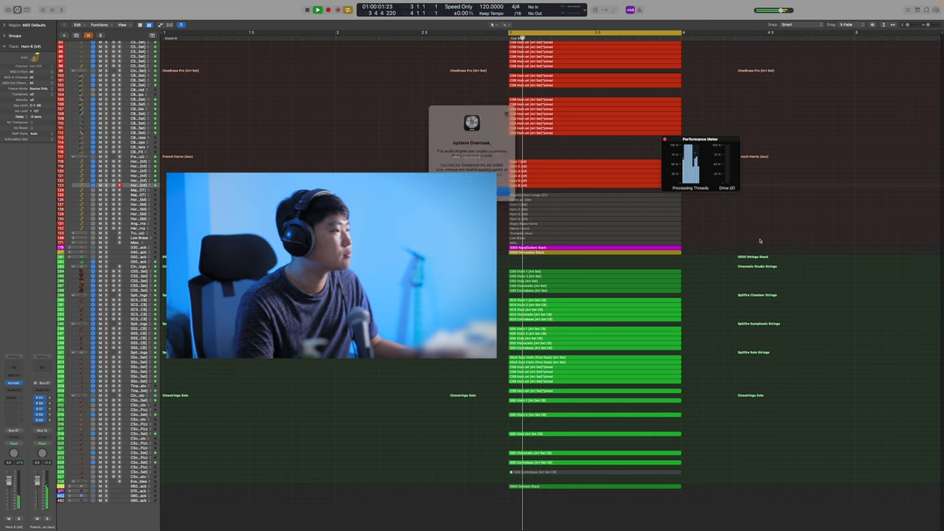
pyautogui.press('space')
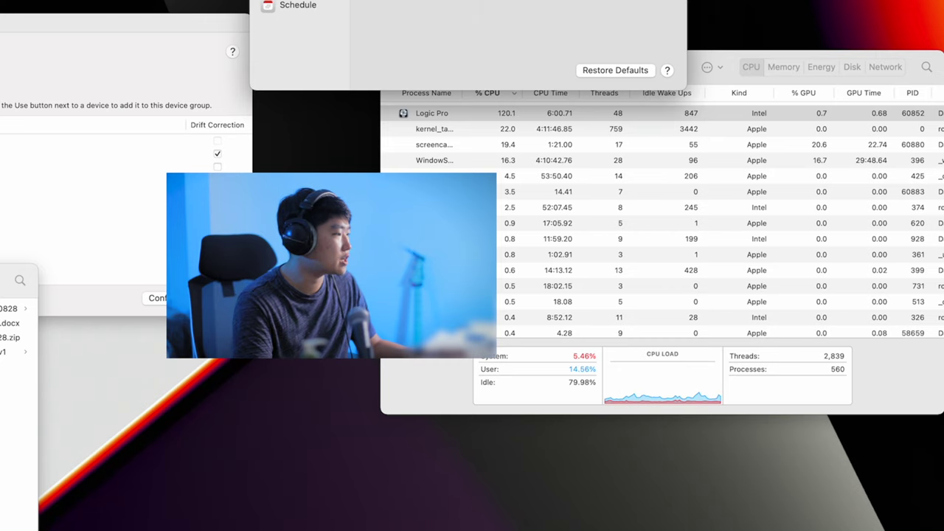
# Check Logic Pro at about 120% CPU and 58.21 GB memory, then return to the full-screen project
pyautogui.click(830, 382)
pyautogui.press('super+2')
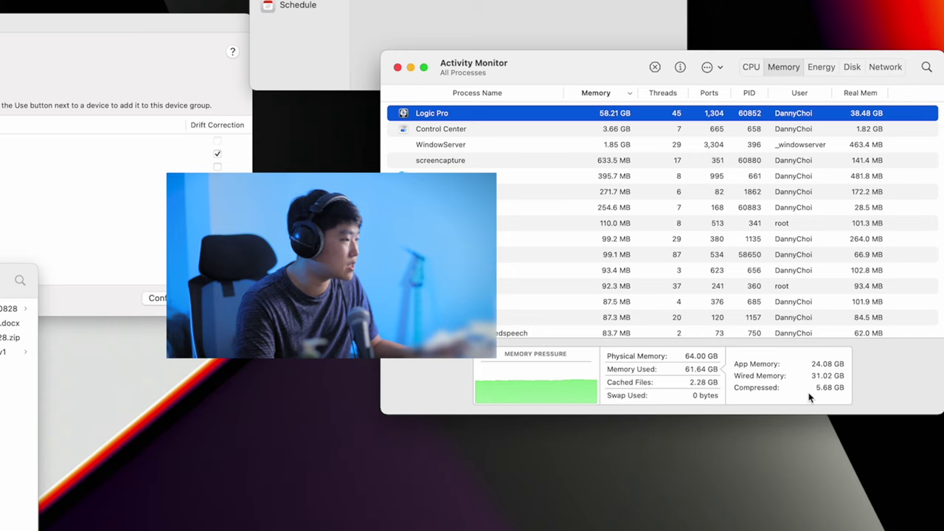
pyautogui.hotkey('ctrl', 'Right')
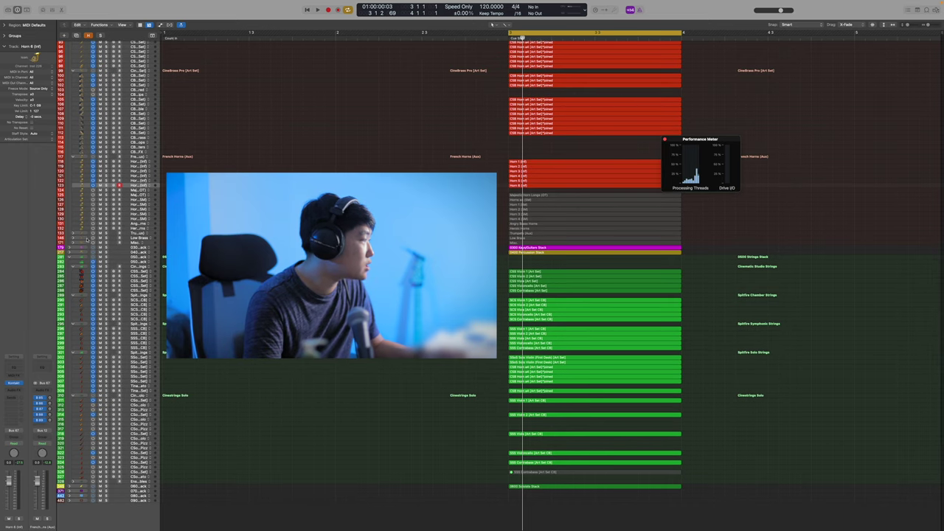
# Expand the 0400 Percussion Stack and briefly play the project to test the load
pyautogui.click(71, 251)
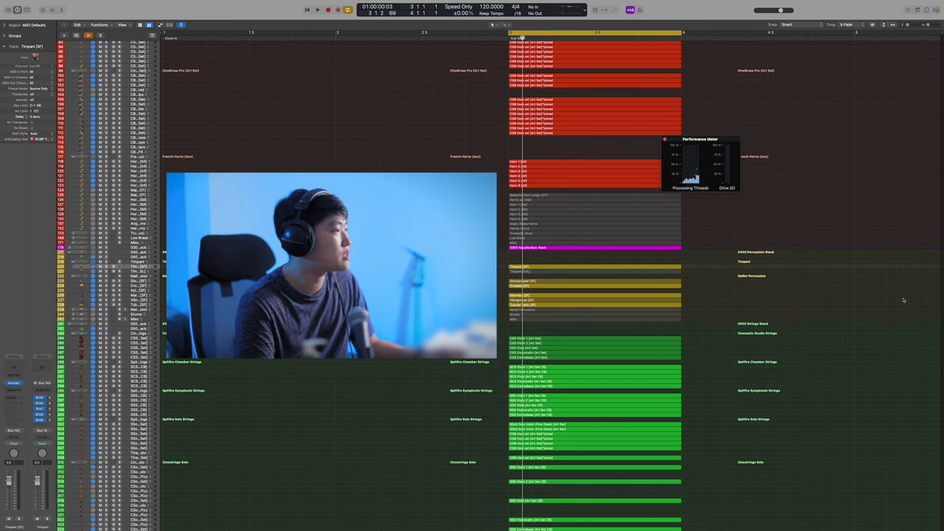
pyautogui.press('space')
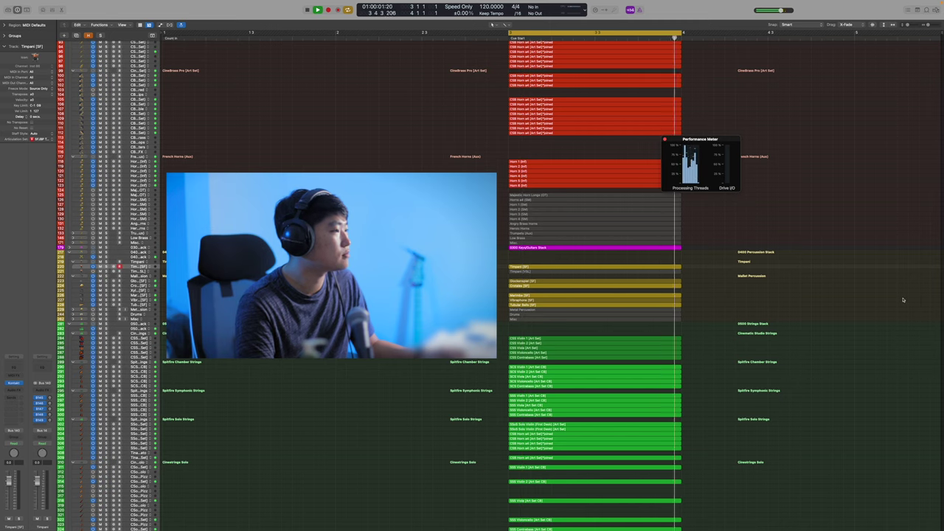
pyautogui.press('space')
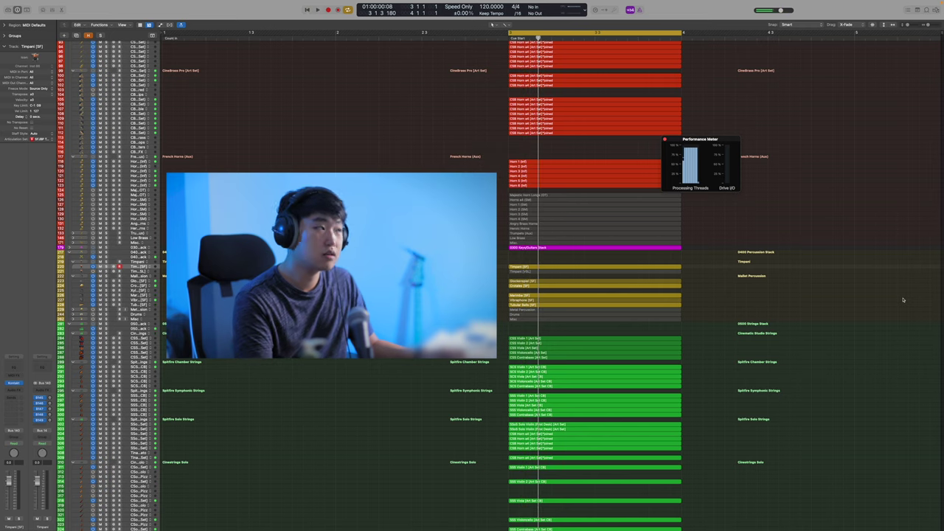
# Turn off Cycle, expand the Metal Percussion stack, and replay from bar 3 to check for overloads
pyautogui.click(591, 33)
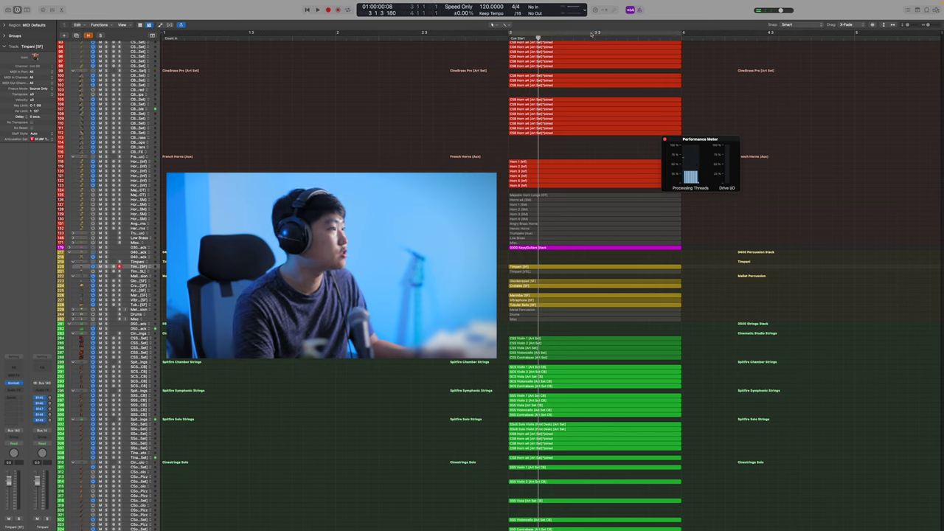
pyautogui.click(72, 309)
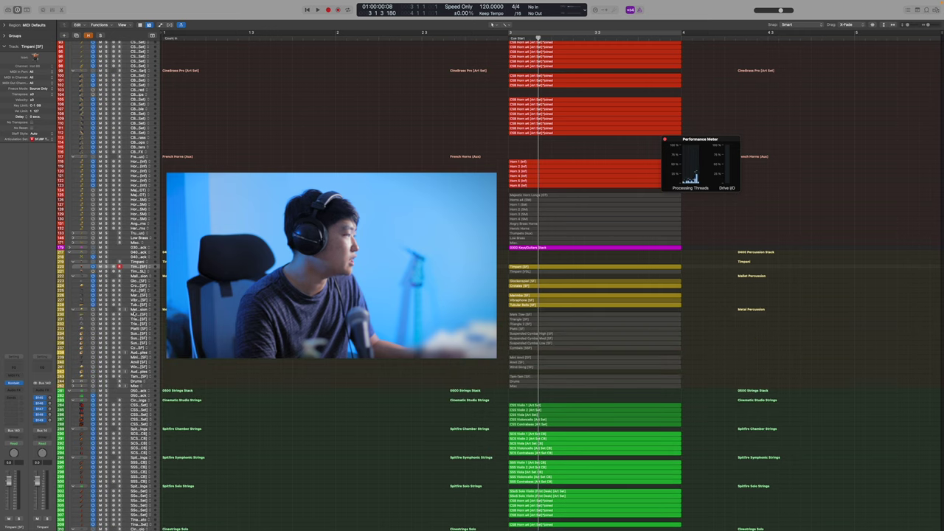
pyautogui.click(74, 314)
pyautogui.click(385, 365)
pyautogui.press('space')
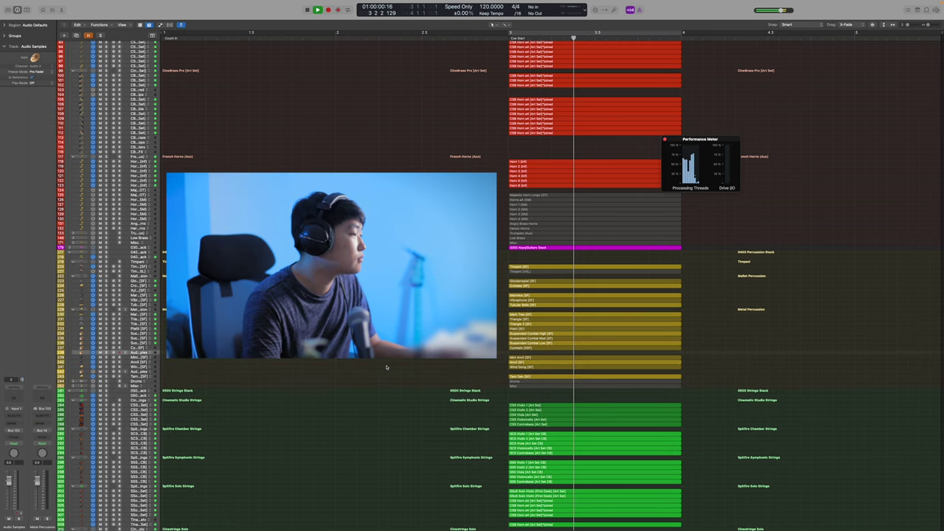
pyautogui.press('space')
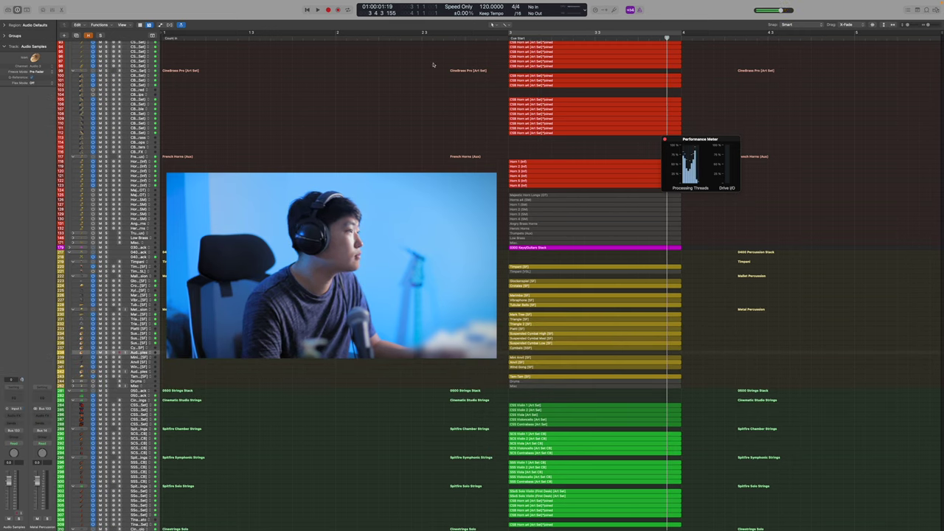
pyautogui.press('space')
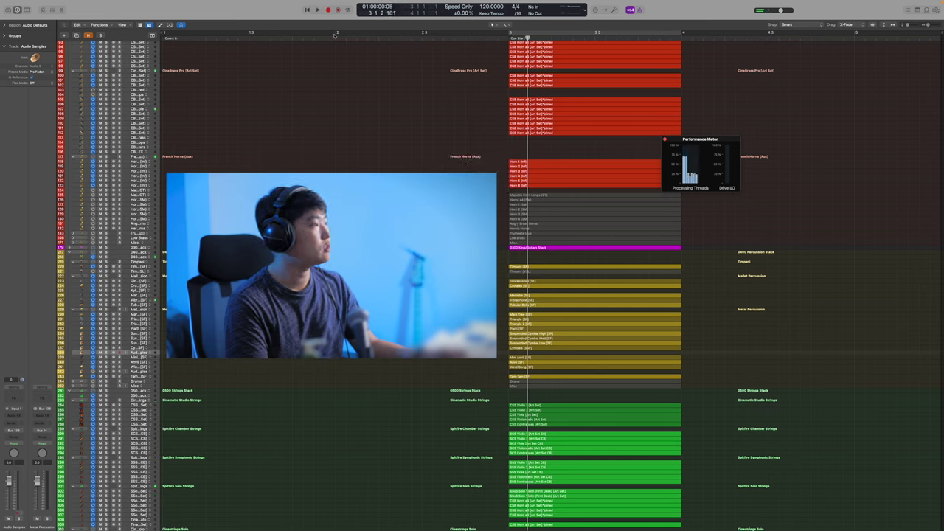
pyautogui.press('space')
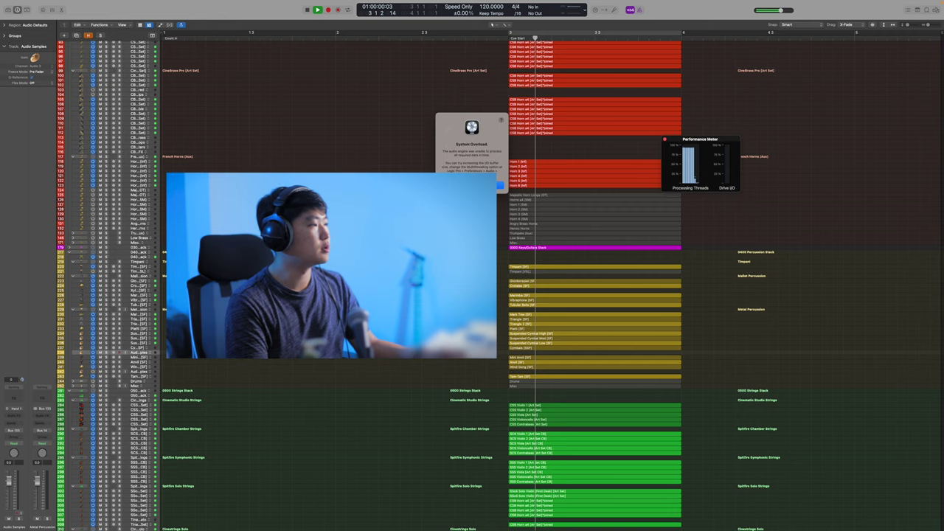
pyautogui.scroll(8, 584, 235)
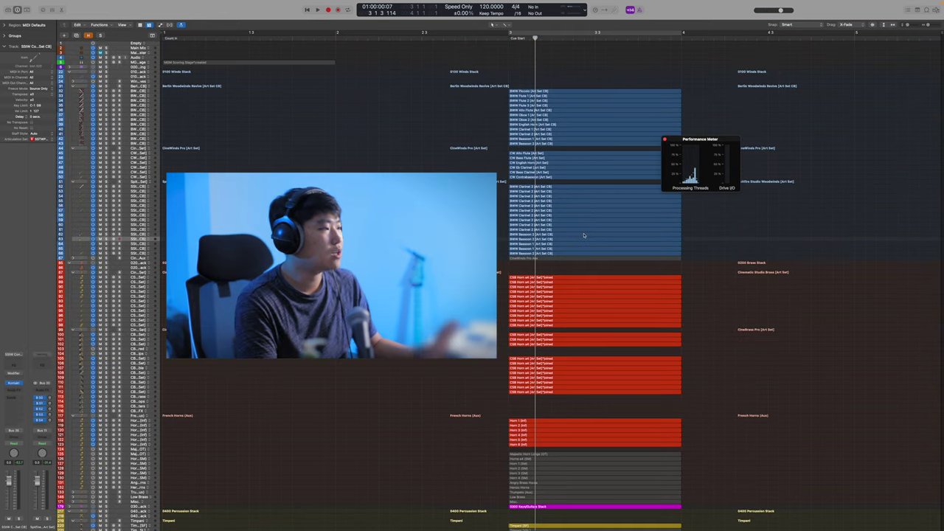
# Select a bassoon region and open that woodwind track's Kontakt instrument
pyautogui.click(583, 235)
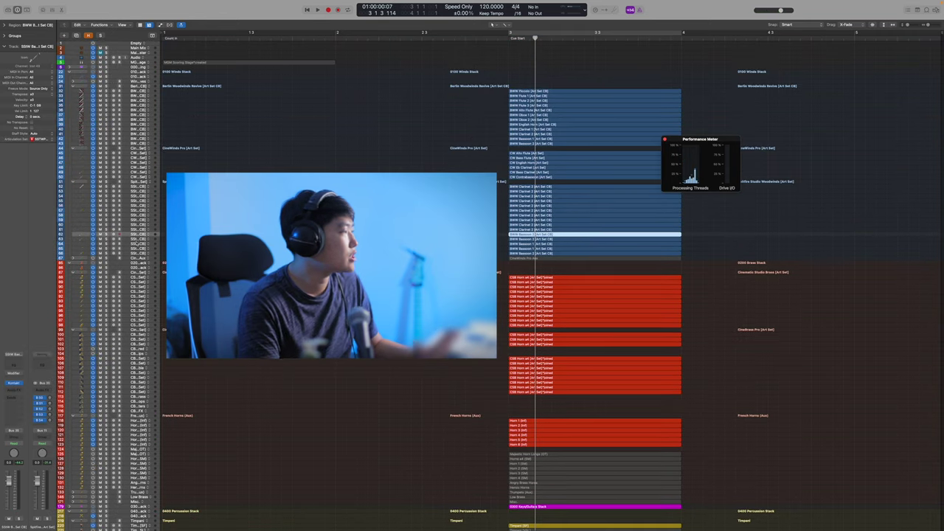
pyautogui.click(14, 383)
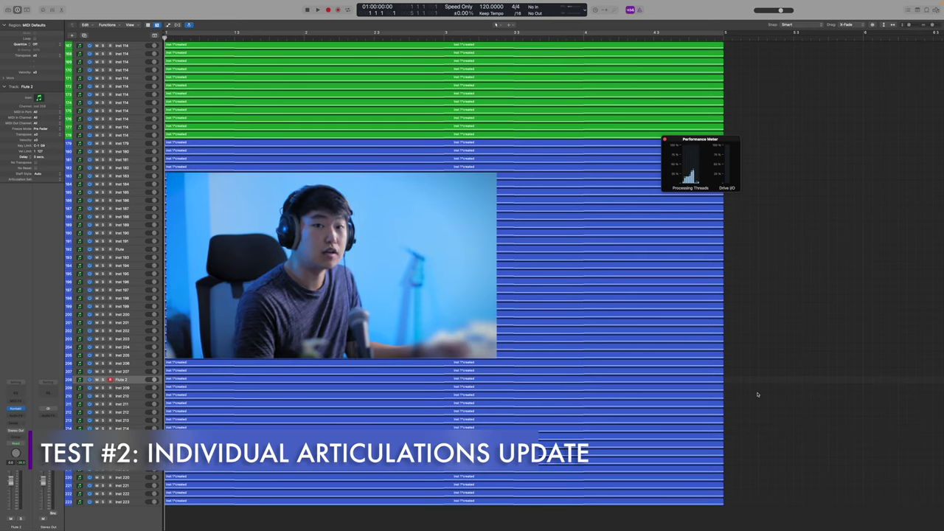
# Play the articulation test project until a System Overload alert halts it, then dismiss the alert
pyautogui.scroll(10, 442, 273)
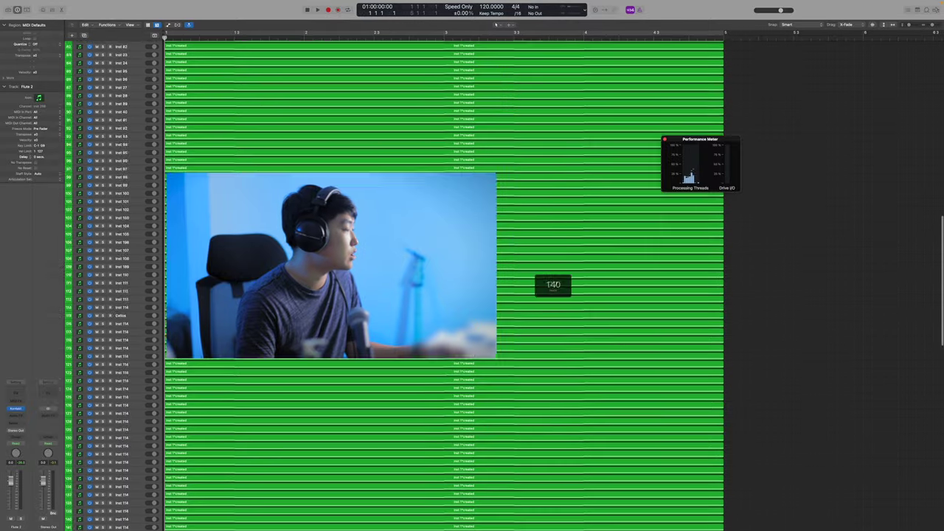
pyautogui.scroll(-10, 442, 273)
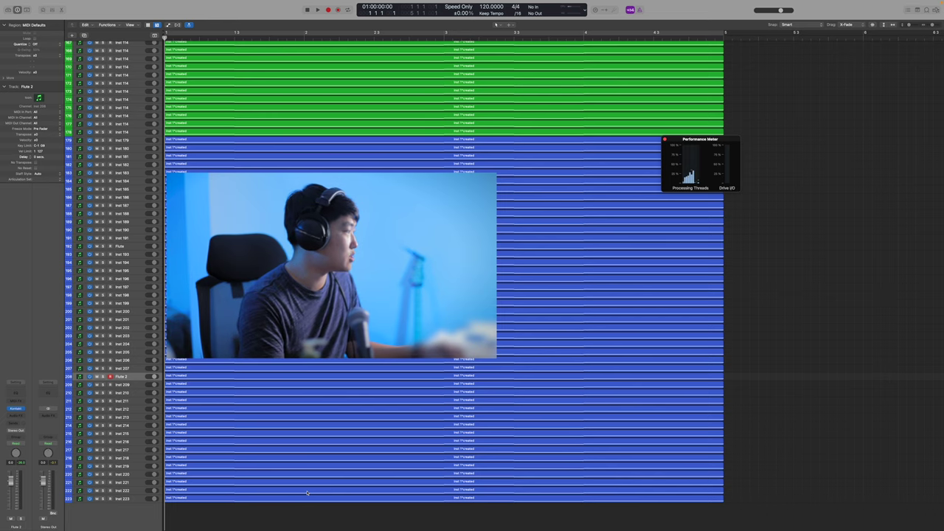
pyautogui.press('space')
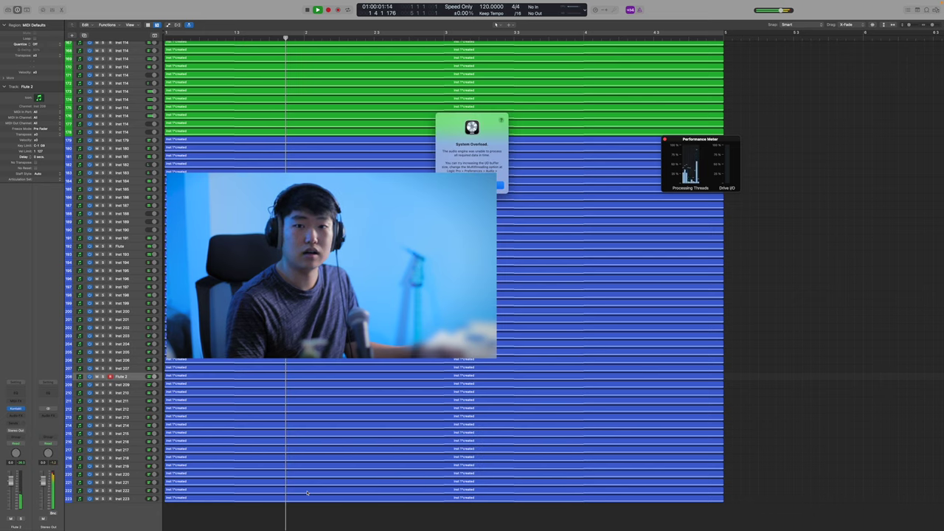
pyautogui.press('Return')
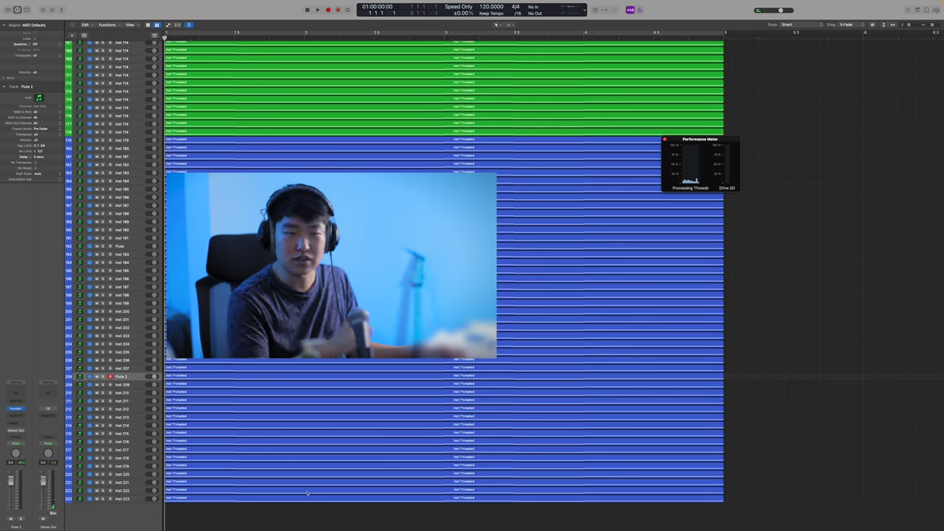
# Play again, select the last track Inst 223, and play back the enlarged project
pyautogui.press('space')
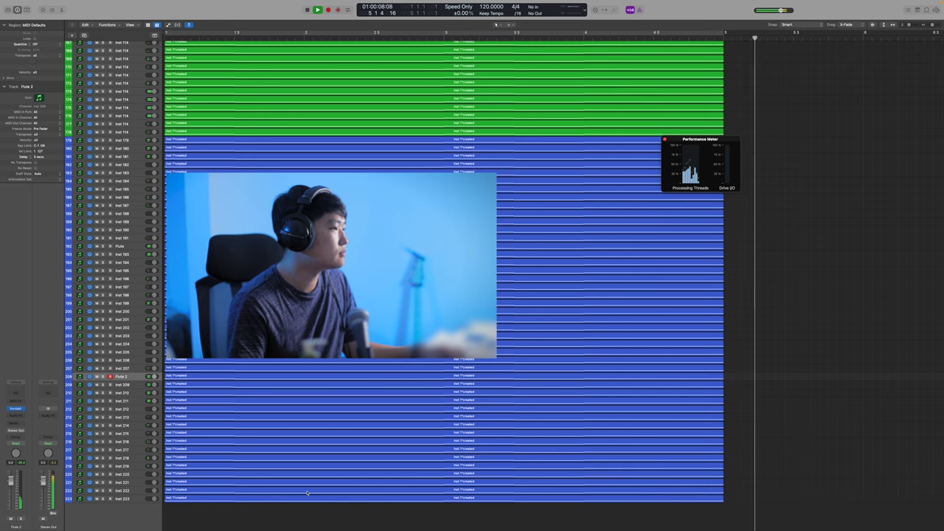
pyautogui.click(126, 498)
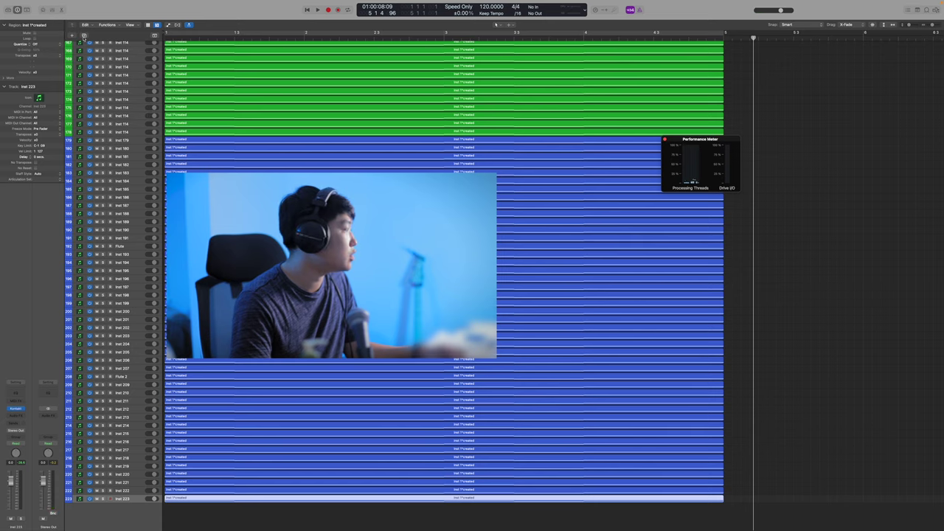
pyautogui.press('space')
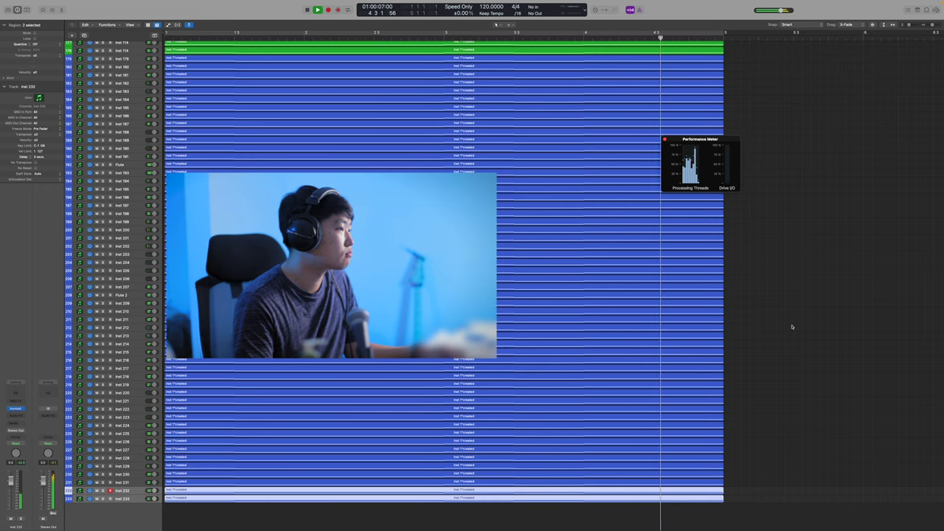
# From Inst 233's Kontakt instrument, add Oboe 1 articulation tracks, then play and stop the 240-track project
pyautogui.click(135, 500)
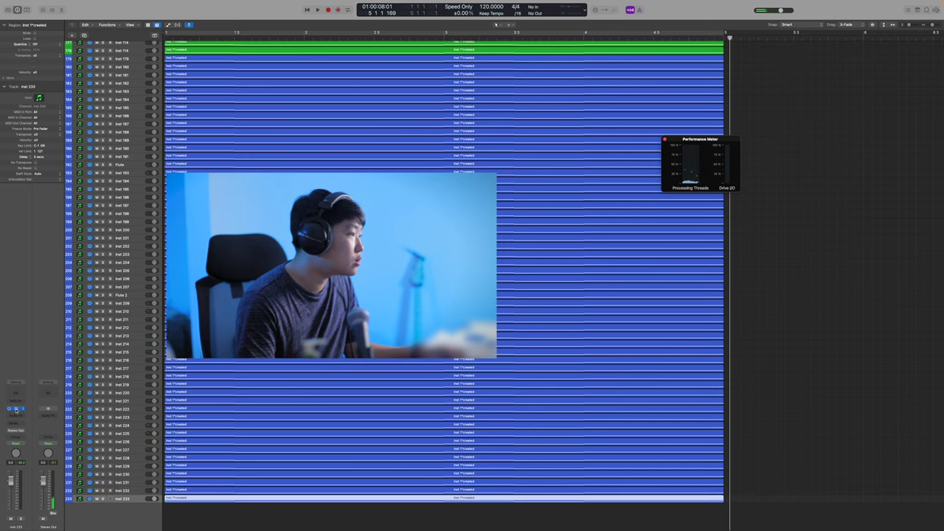
pyautogui.click(16, 409)
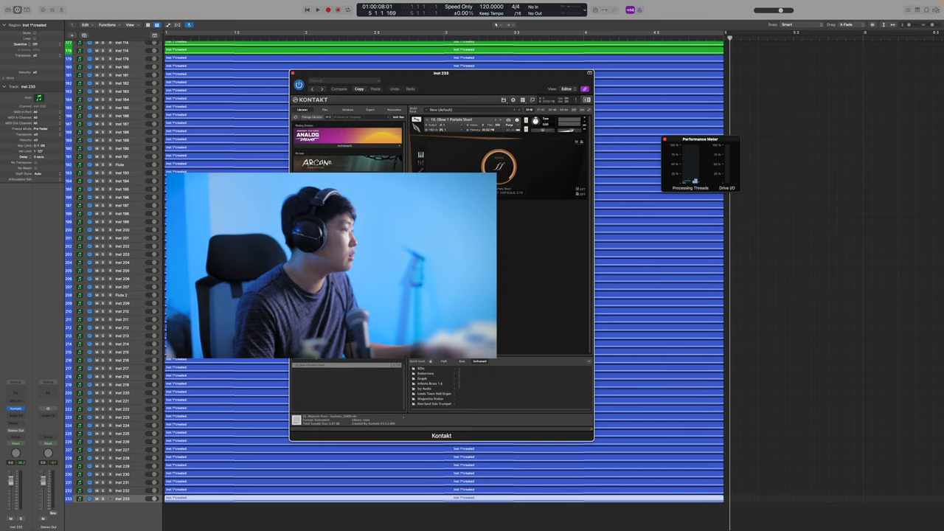
pyautogui.press('super+d')
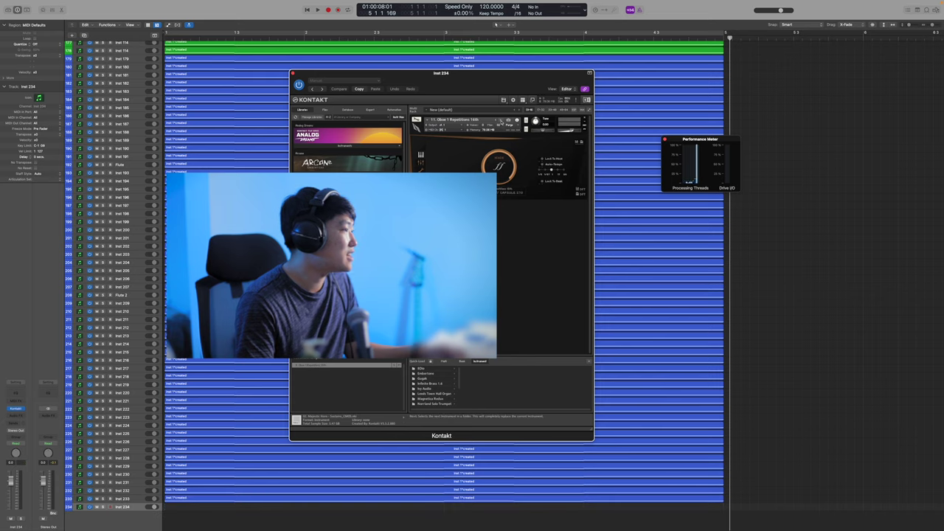
pyautogui.press('super+d')
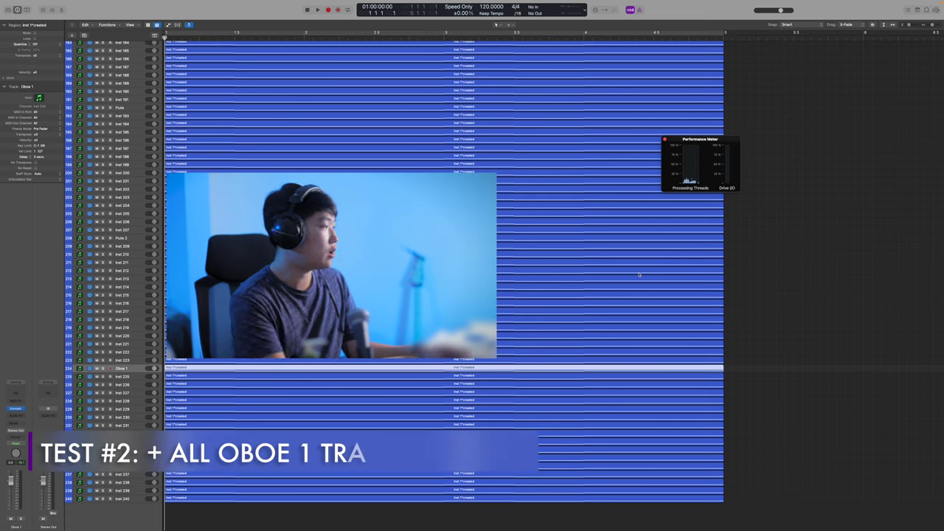
pyautogui.press('space')
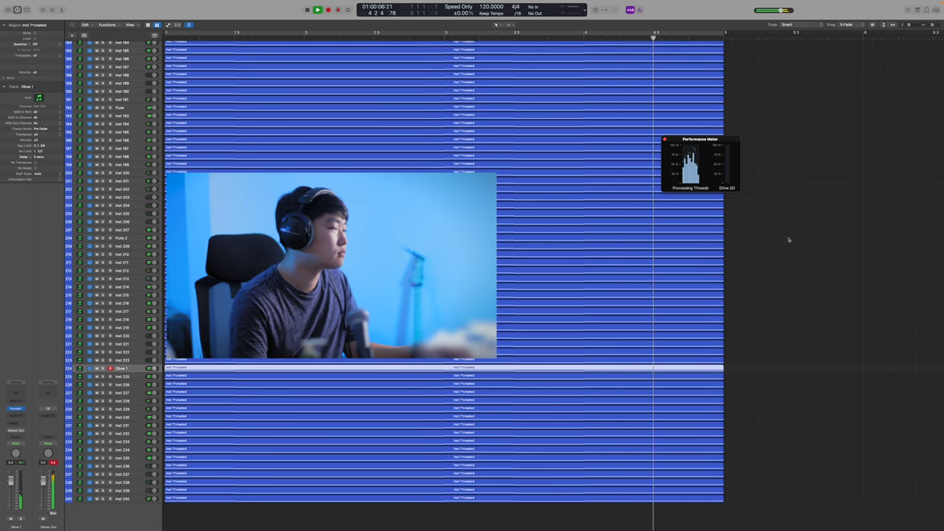
pyautogui.press('space')
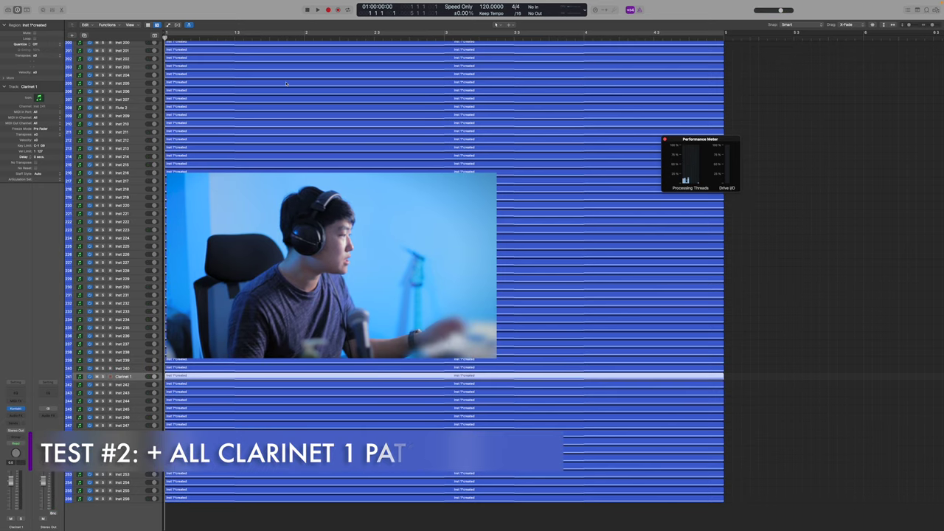
# Play the 256-track project, then return the playhead to the start
pyautogui.press('space')
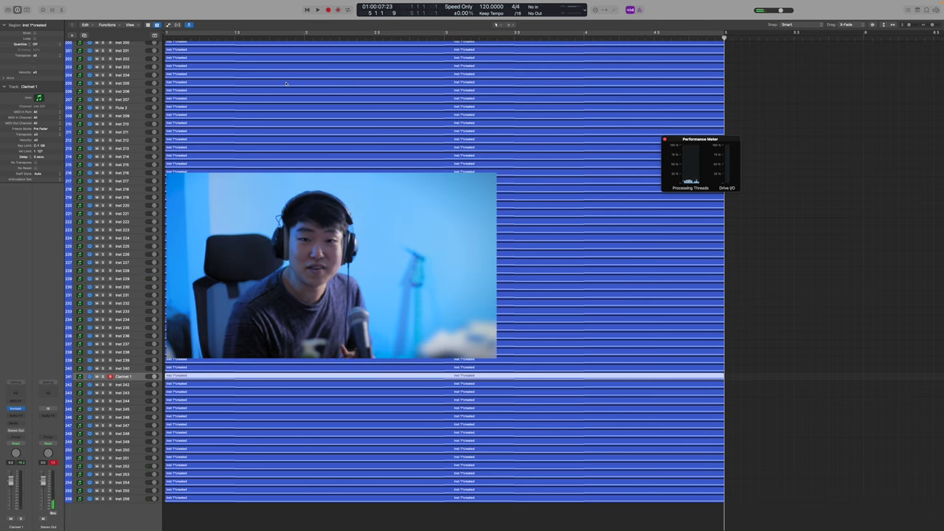
pyautogui.press('Return')
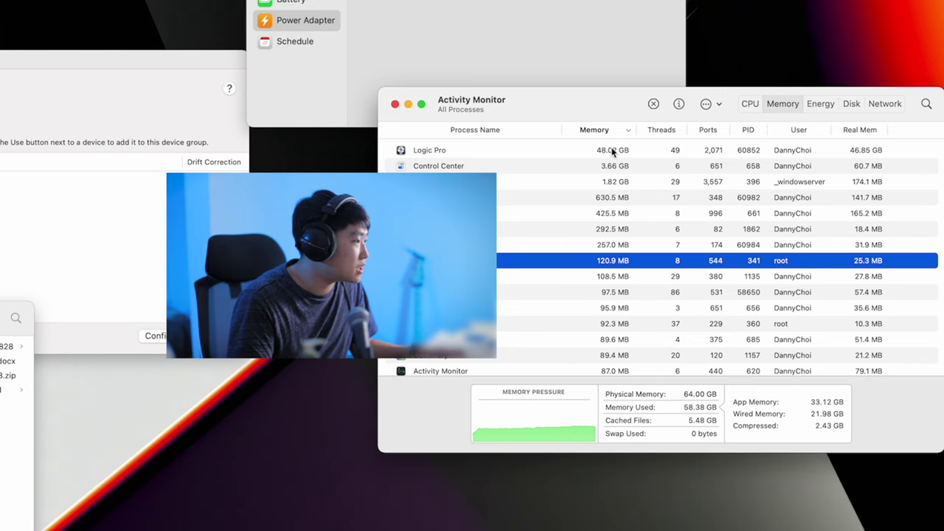
# Select the Logic Pro process in Activity Monitor and show its CPU usage
pyautogui.click(636, 153)
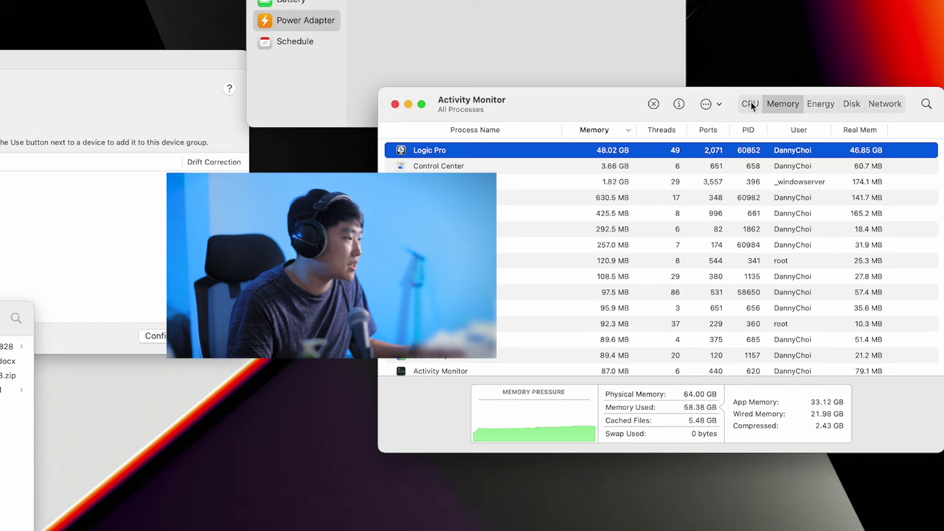
pyautogui.click(750, 104)
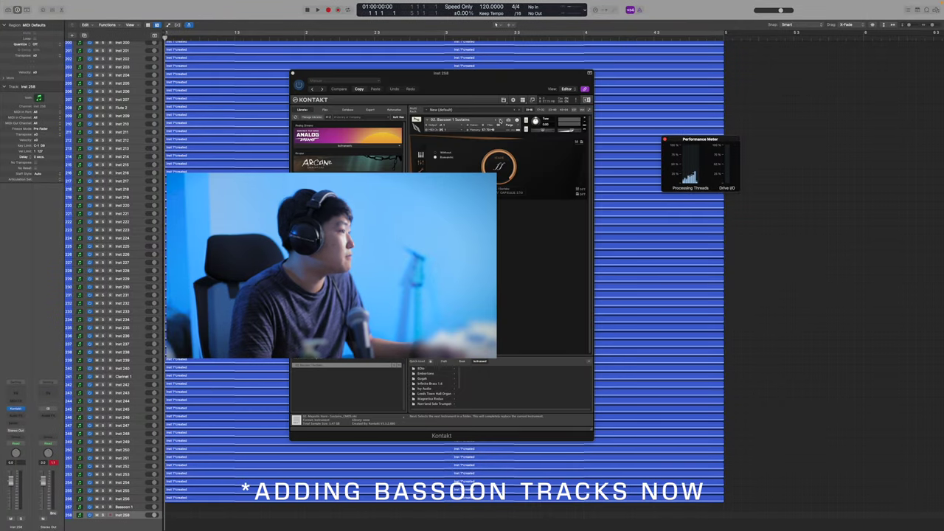
# Add Bassoon 1 articulation tracks through Inst 270, loading the next Kontakt patch on each
pyautogui.press('super+d')
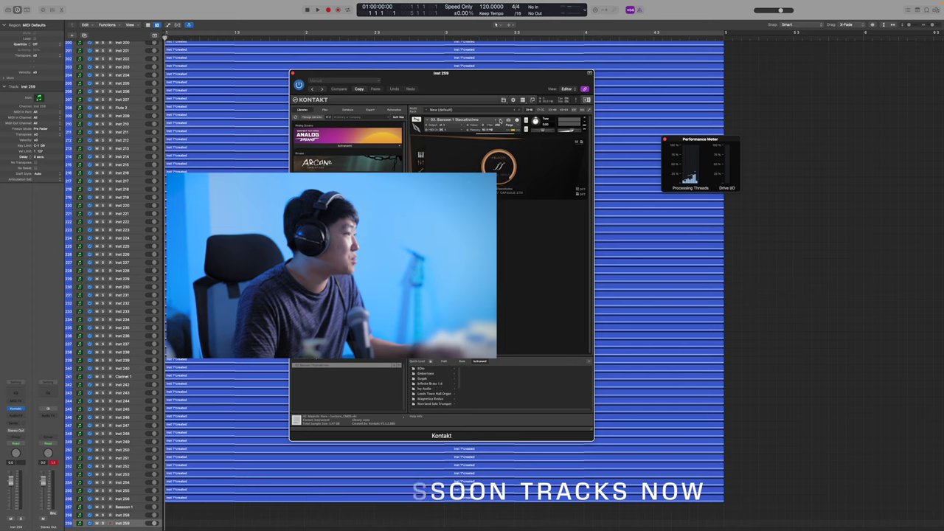
pyautogui.press('super+d')
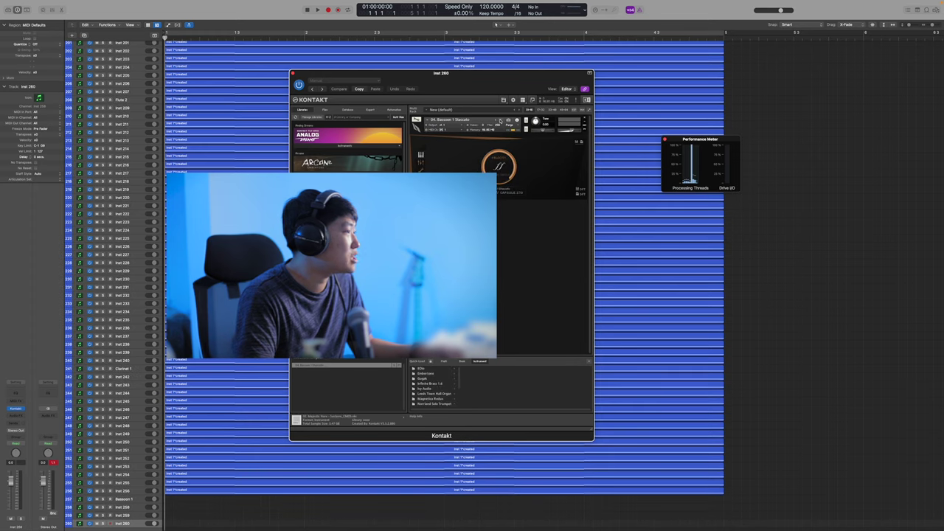
pyautogui.press('super+d')
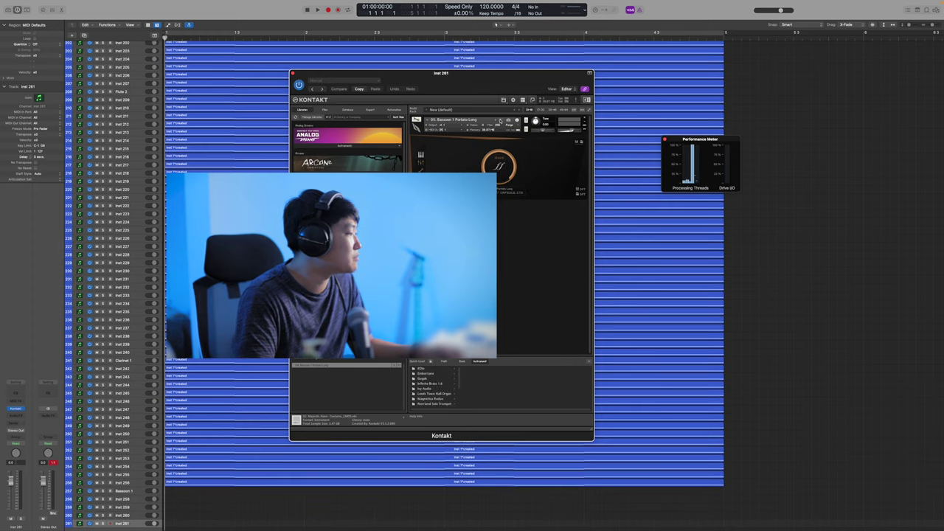
pyautogui.press('super+d')
pyautogui.press('super+d')
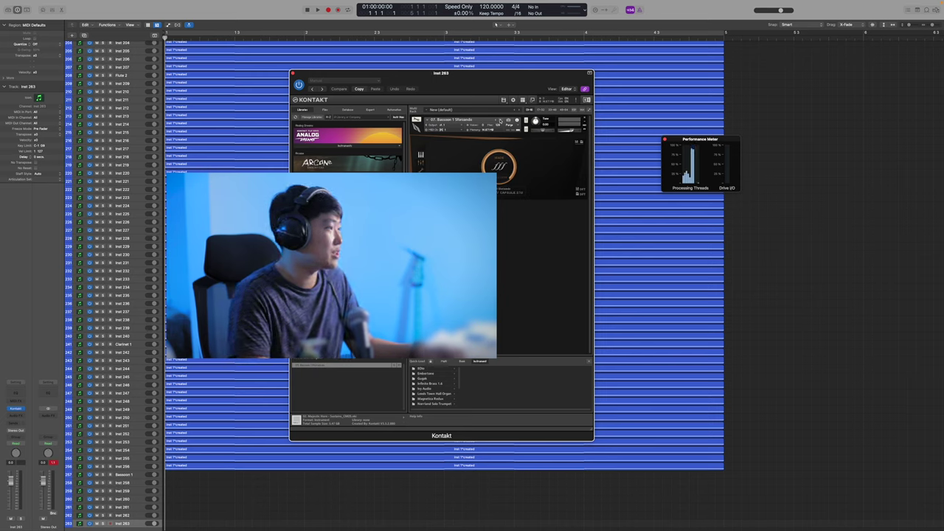
pyautogui.press('super+d')
pyautogui.press('super+d')
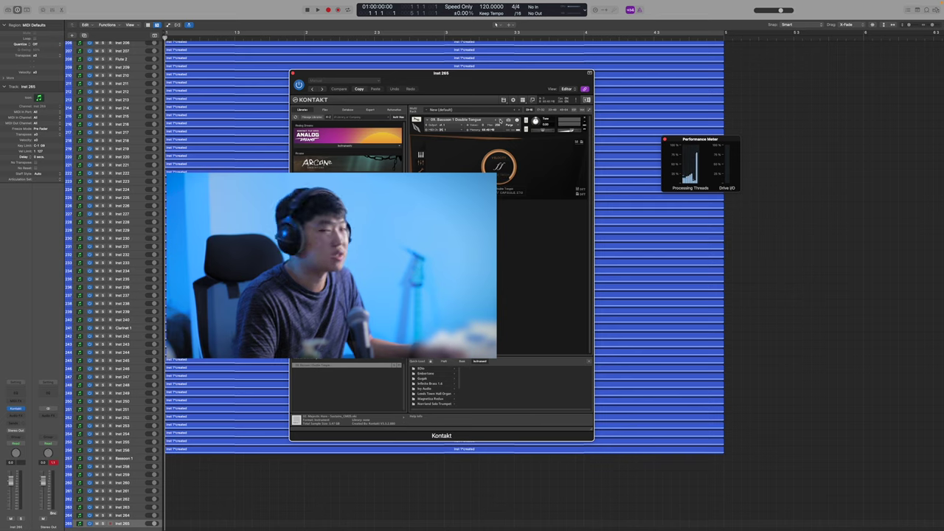
pyautogui.press('super+d')
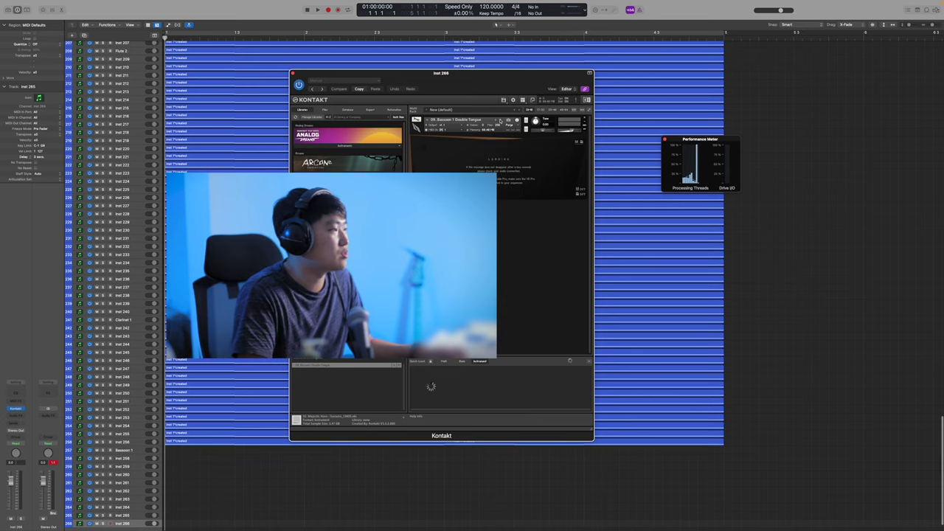
pyautogui.click(500, 120)
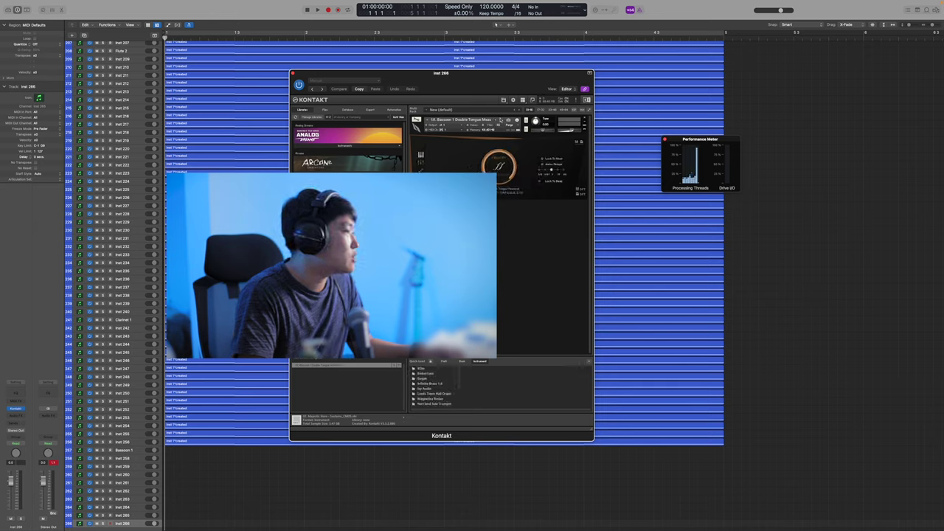
pyautogui.press('super+d')
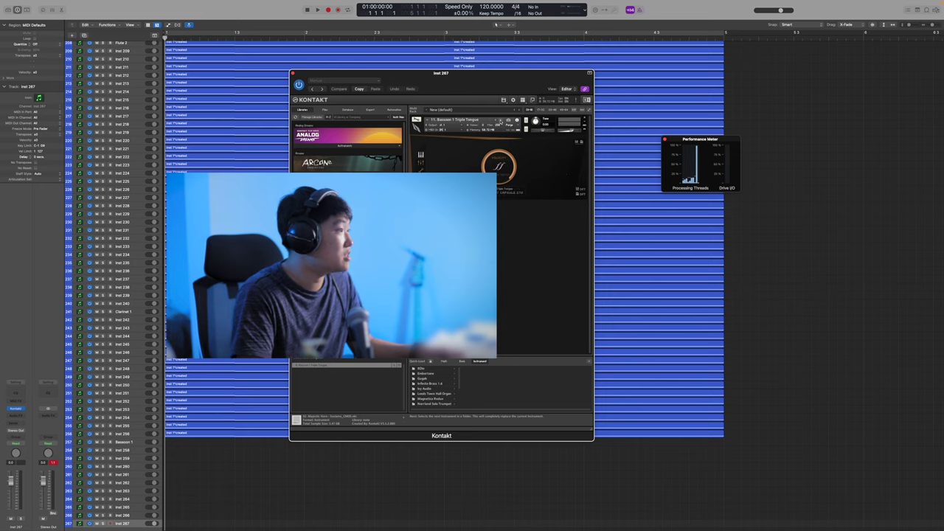
pyautogui.press('super+d')
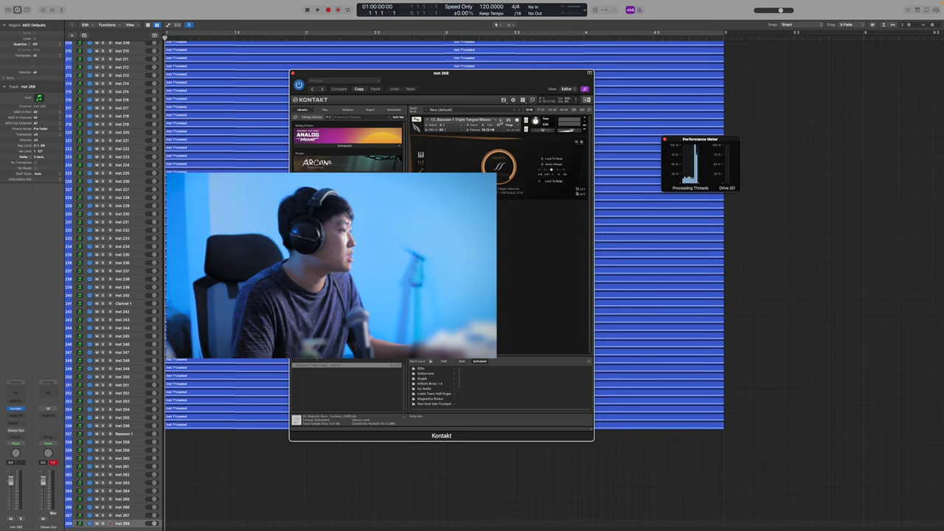
pyautogui.press('super+d')
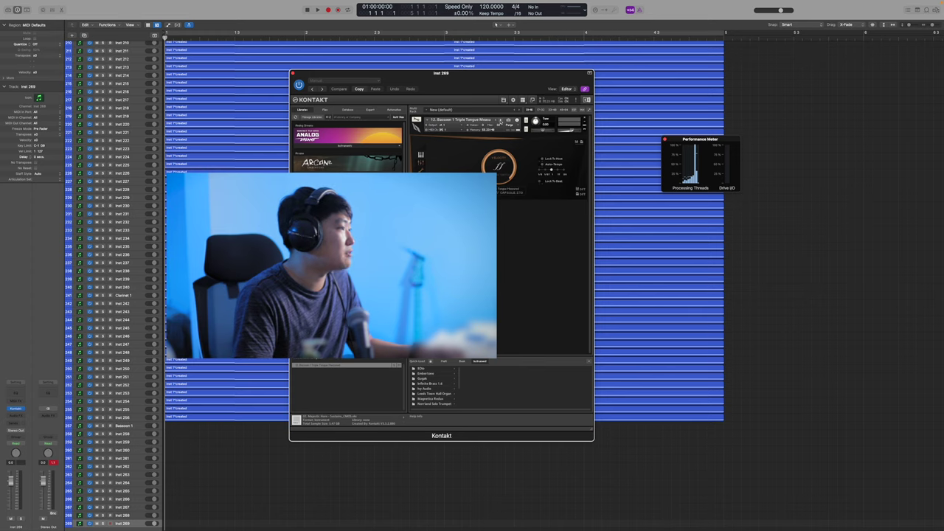
pyautogui.press('super+d')
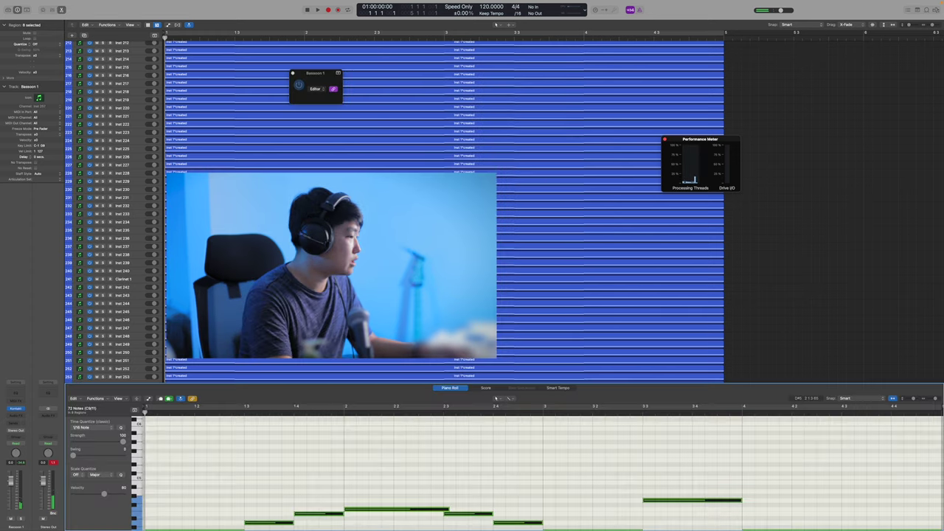
# Copy the MIDI region down to fill tracks 265–269
pyautogui.press('p')
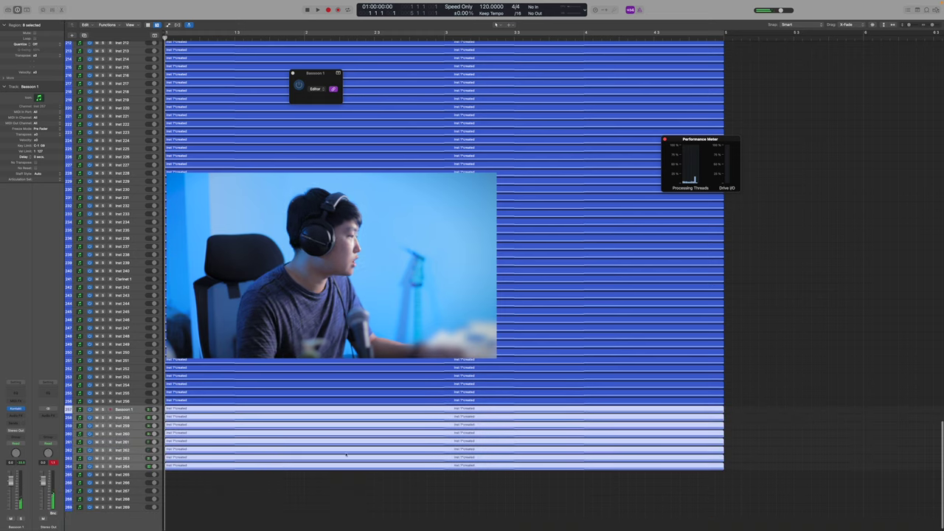
pyautogui.moveTo(233, 469); pyautogui.dragTo(170, 493)
pyautogui.click(751, 339)
# Play the 269-track project three times, dismissing each System Overload alert
pyautogui.press('space')
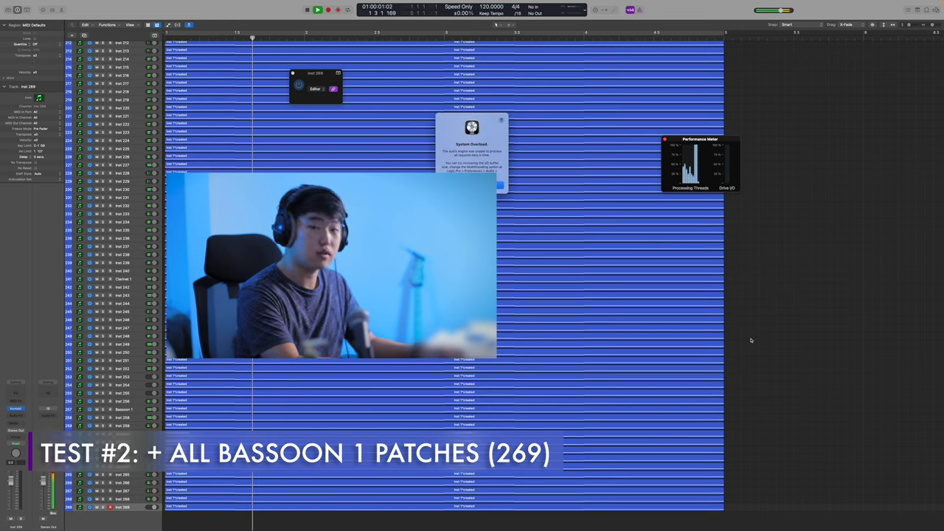
pyautogui.press('Return')
pyautogui.press('Return')
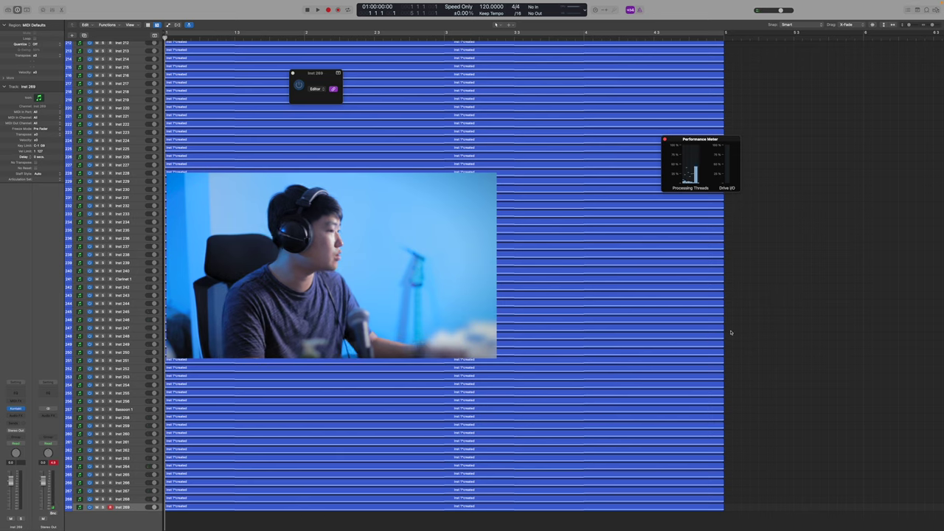
pyautogui.press('space')
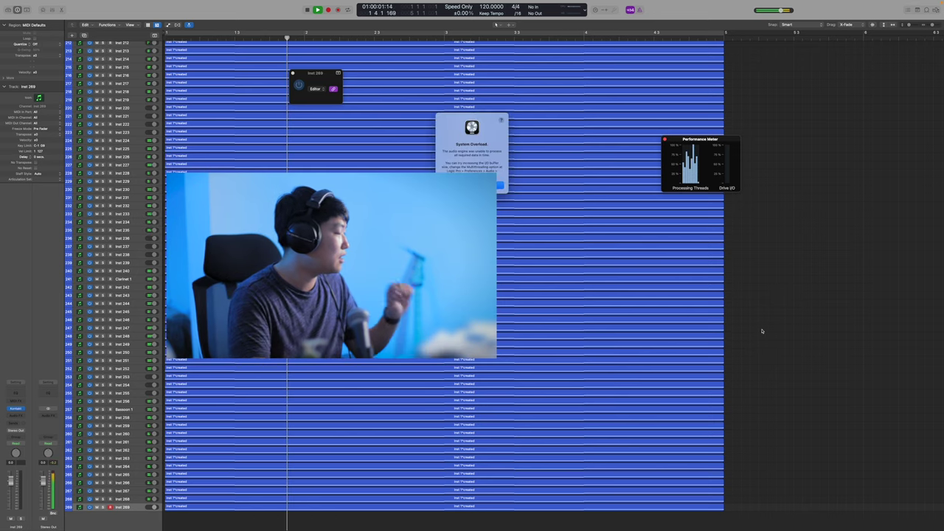
pyautogui.press('Return')
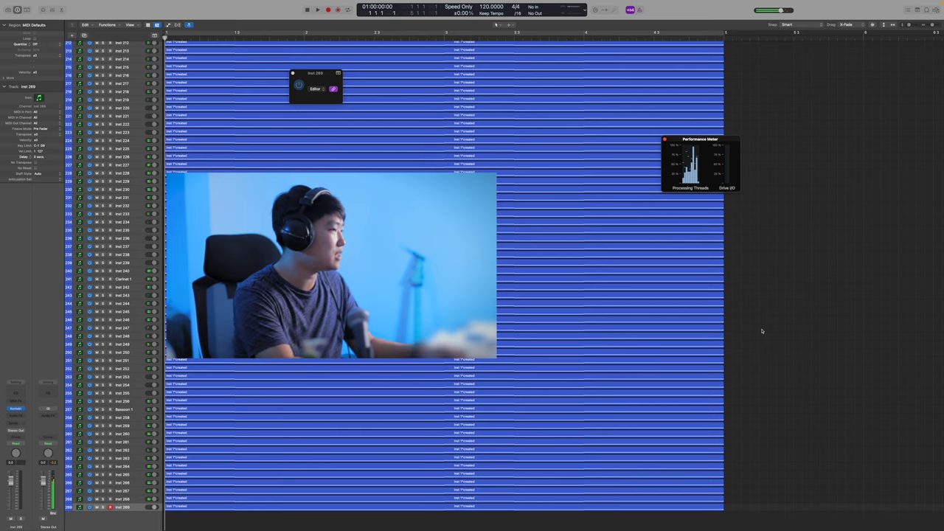
pyautogui.press('space')
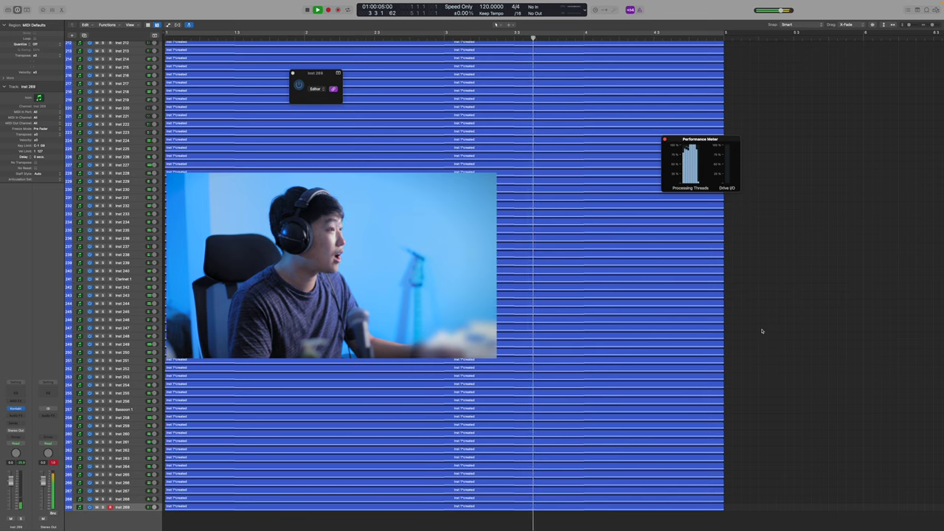
pyautogui.press('Return')
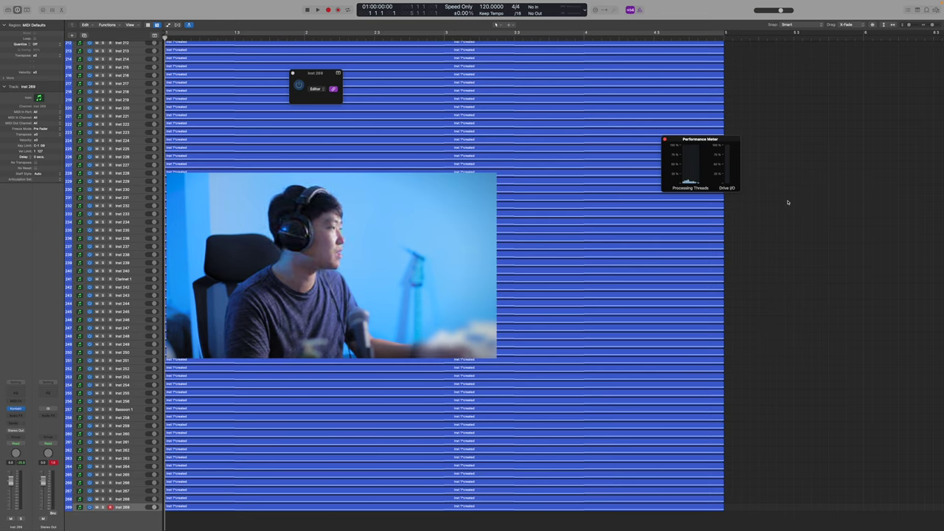
pyautogui.press('space')
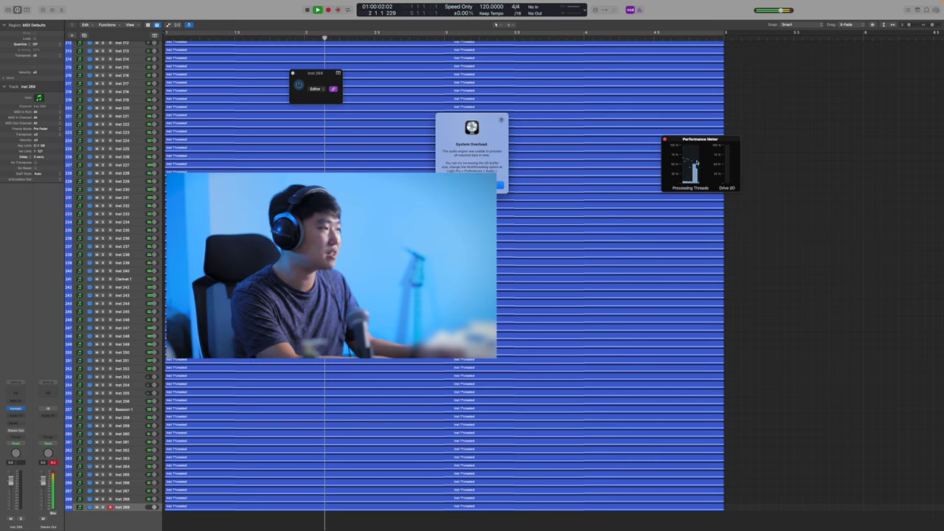
pyautogui.press('Return')
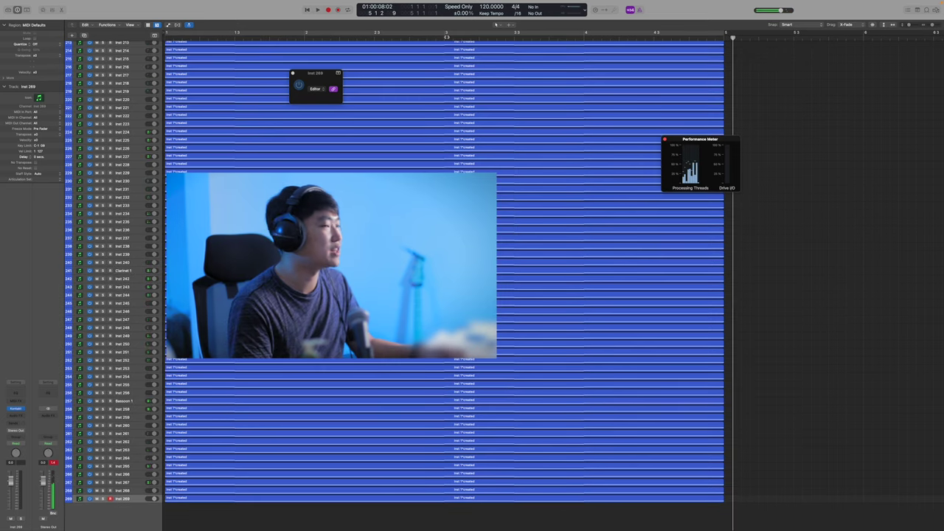
# Replay the project from bar 3 and from bar 1 until the overload recurs
pyautogui.click(441, 42)
pyautogui.click(445, 38)
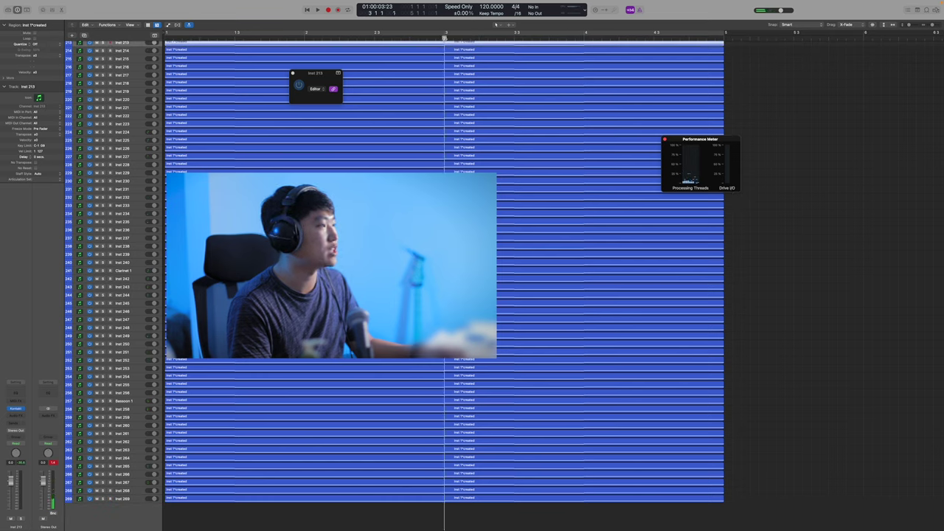
pyautogui.press('space')
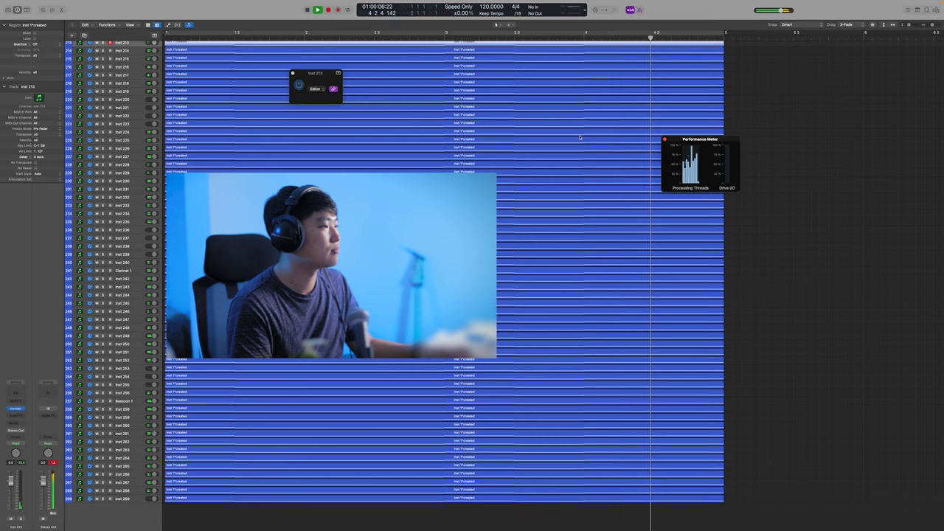
pyautogui.press('space')
pyautogui.press('Return')
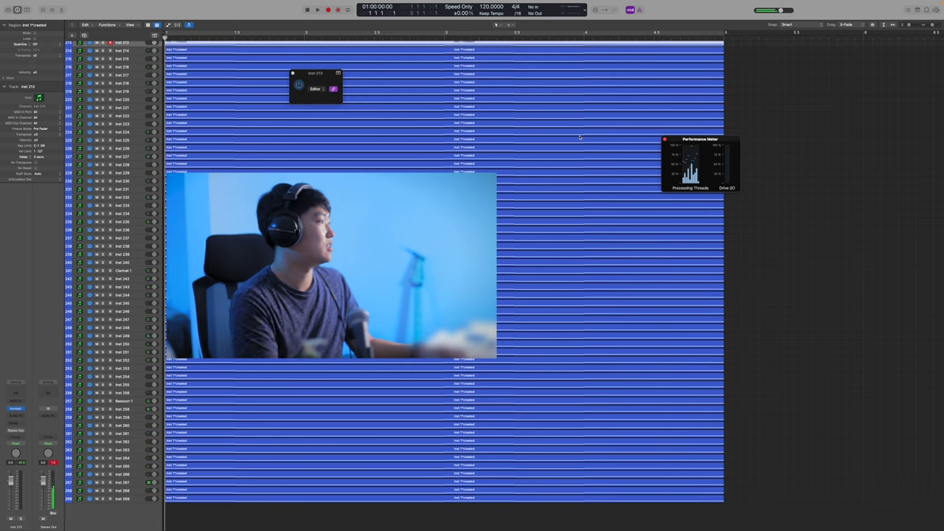
pyautogui.press('space')
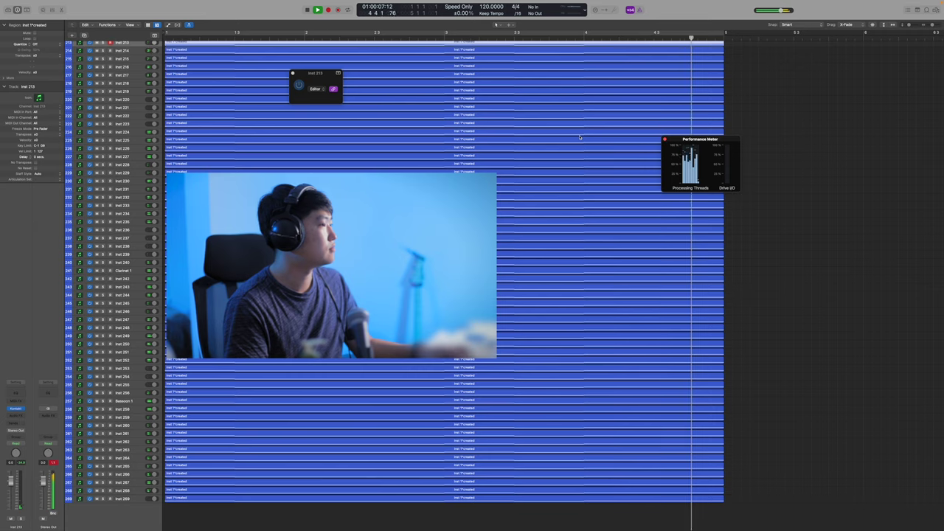
pyautogui.press('space')
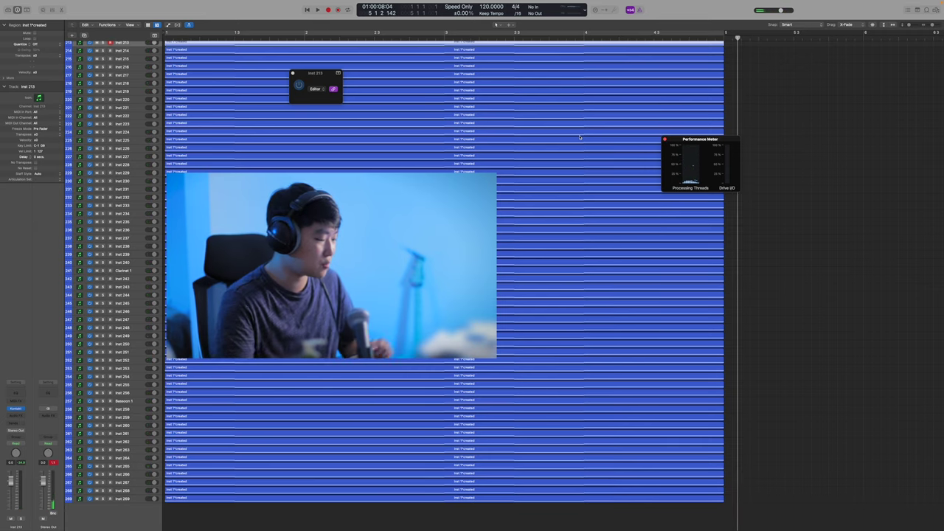
pyautogui.press('Return')
pyautogui.press('space')
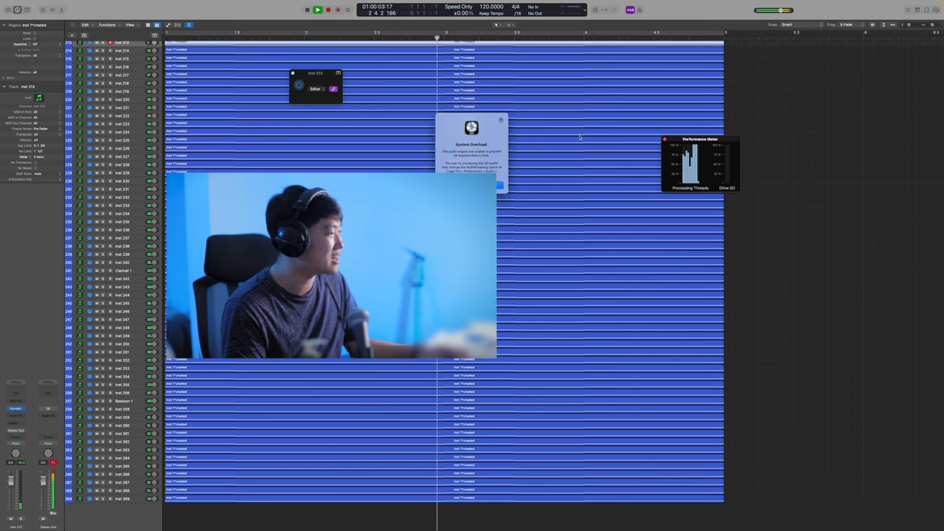
pyautogui.press('Return')
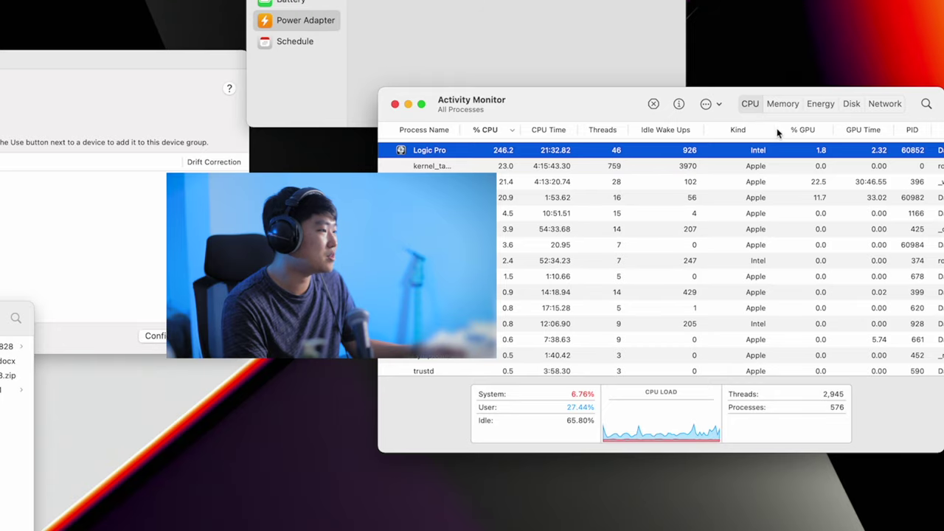
# Switch Activity Monitor to the Memory view to check Logic Pro's memory usage
pyautogui.click(783, 104)
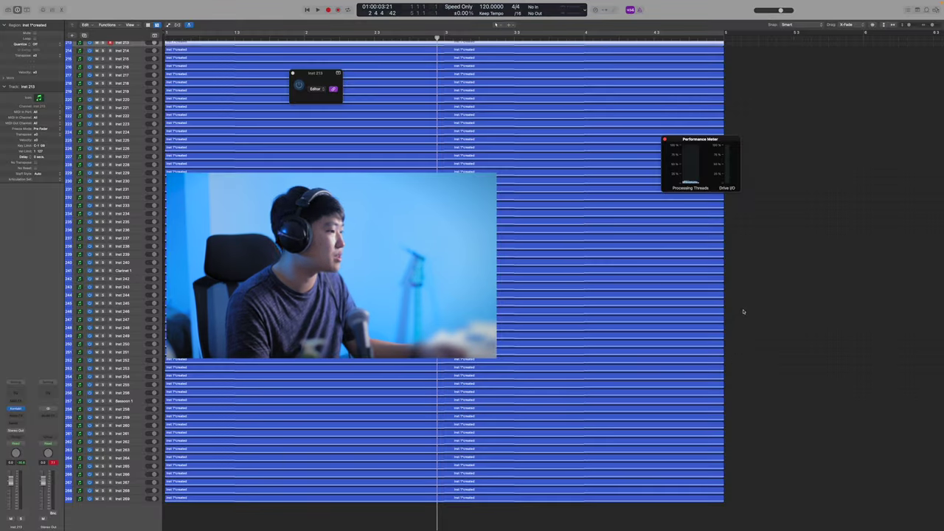
# Return the playhead to the start and select track Inst 269 with its region
pyautogui.click(743, 311)
pyautogui.press('Return')
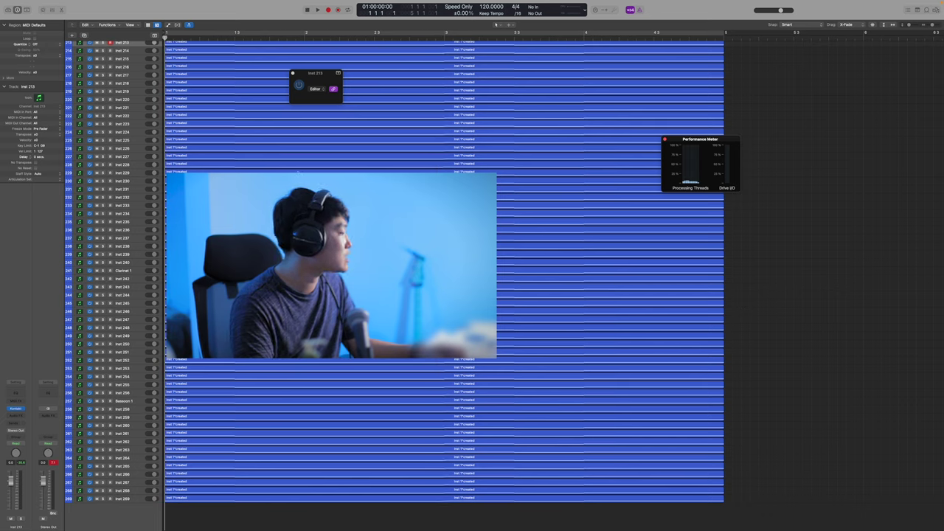
pyautogui.click(133, 500)
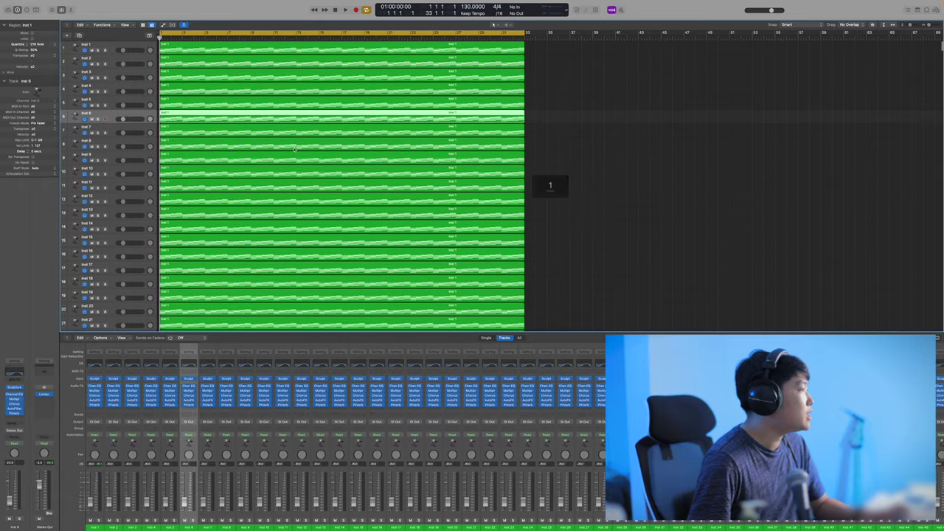
# Lower the velocity of the first Am chord's four notes to 20
pyautogui.press('super+Down')
pyautogui.press('super+Up')
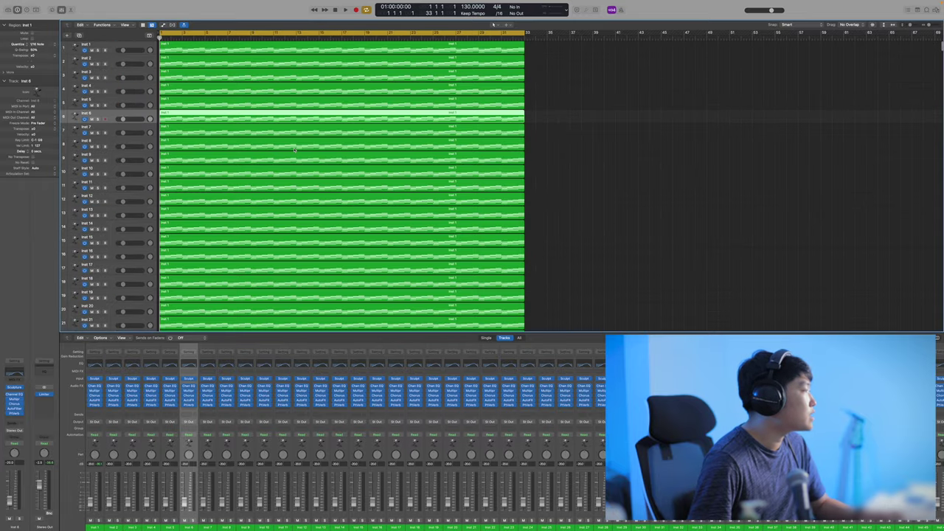
pyautogui.press('p')
pyautogui.moveTo(149, 438); pyautogui.dragTo(168, 503)
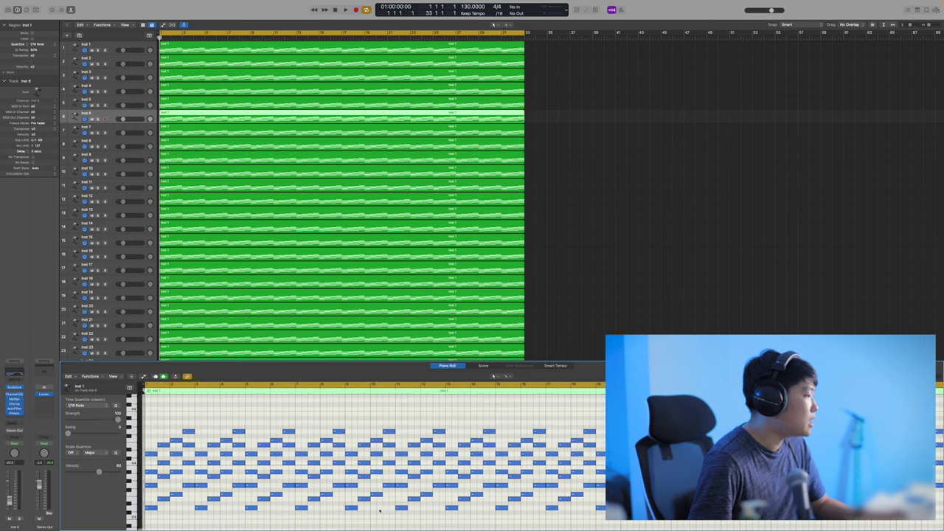
pyautogui.moveTo(99, 472); pyautogui.dragTo(74, 472)
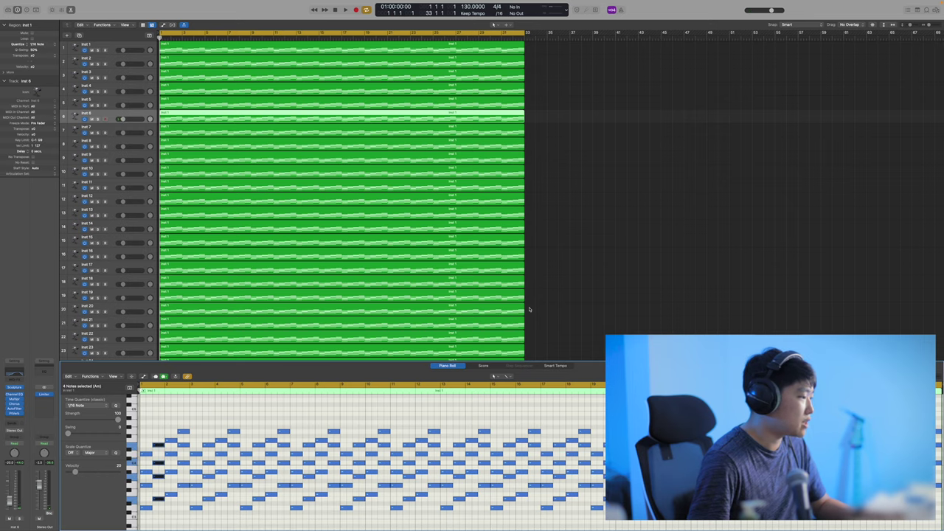
pyautogui.press('p')
pyautogui.click(583, 302)
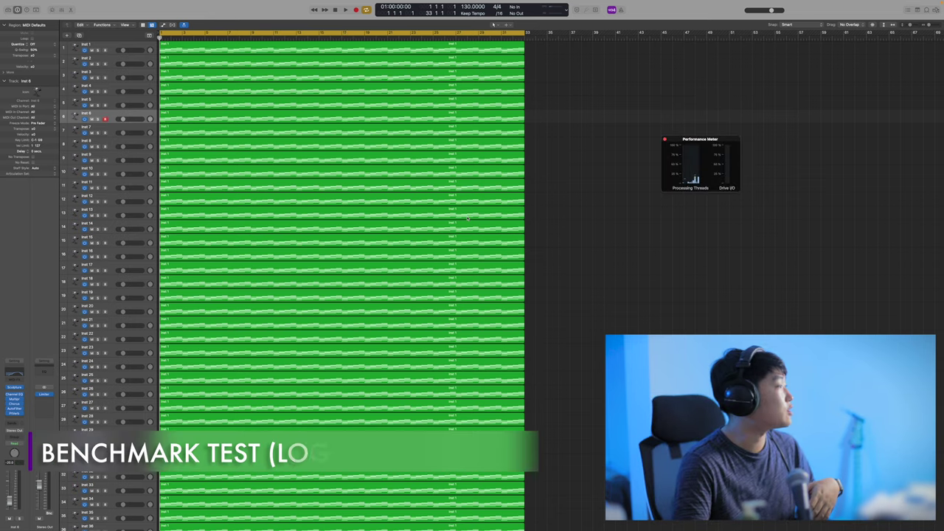
# Play the benchmark, dismiss the System Overload alert, replay it, and stop
pyautogui.press('space')
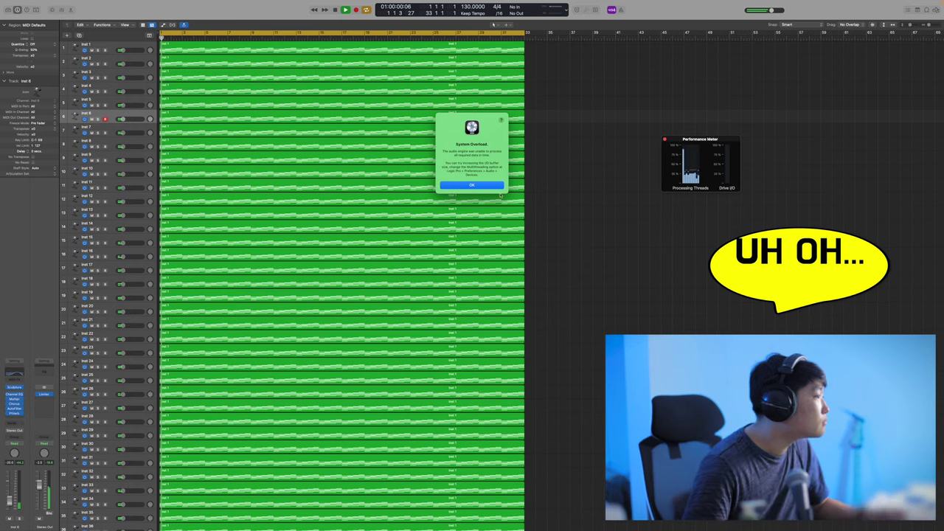
pyautogui.click(472, 185)
pyautogui.press('space')
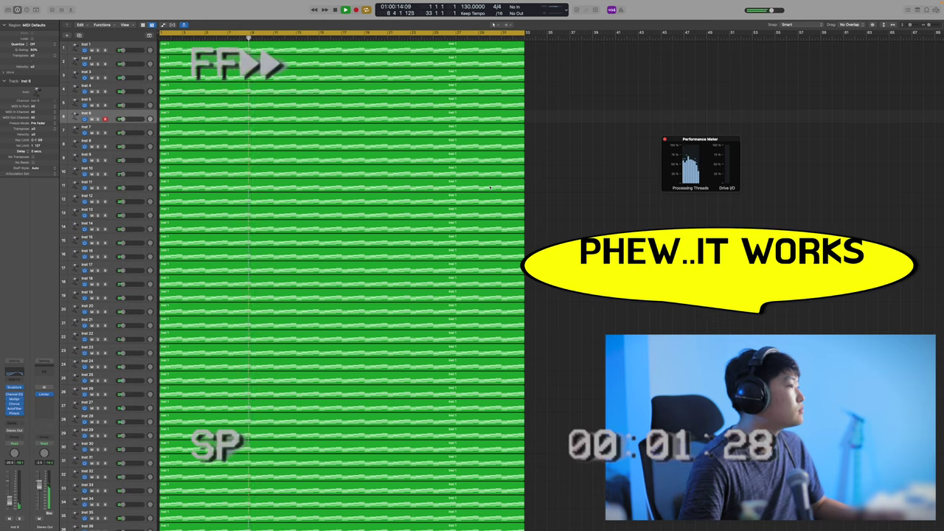
pyautogui.press('space')
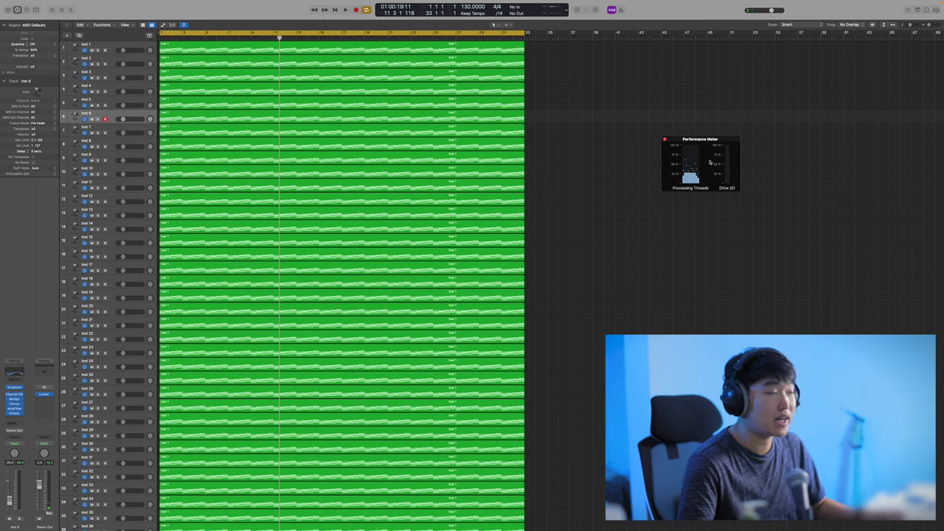
# Run sudo purge in Terminal to free system memory
pyautogui.scroll(-10, 242, 268)
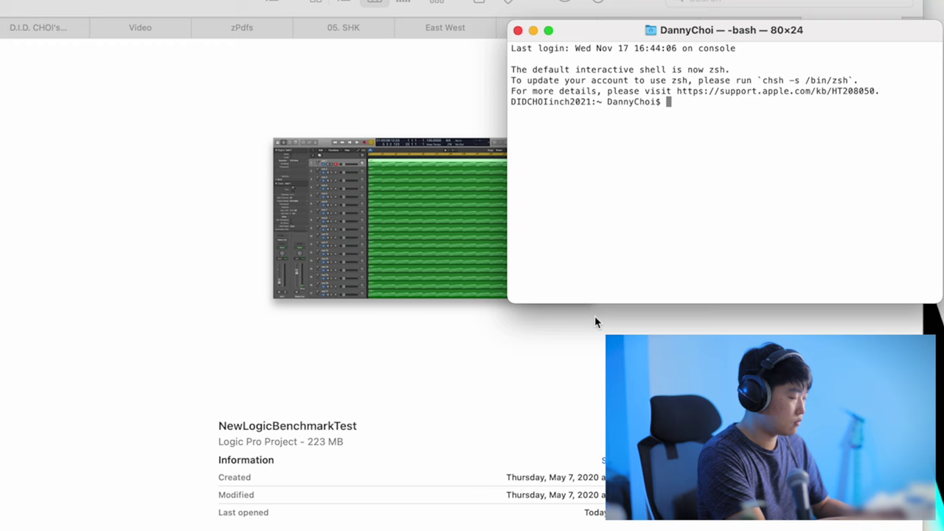
pyautogui.write('sudo')
pyautogui.write('purge')
pyautogui.press('Return')
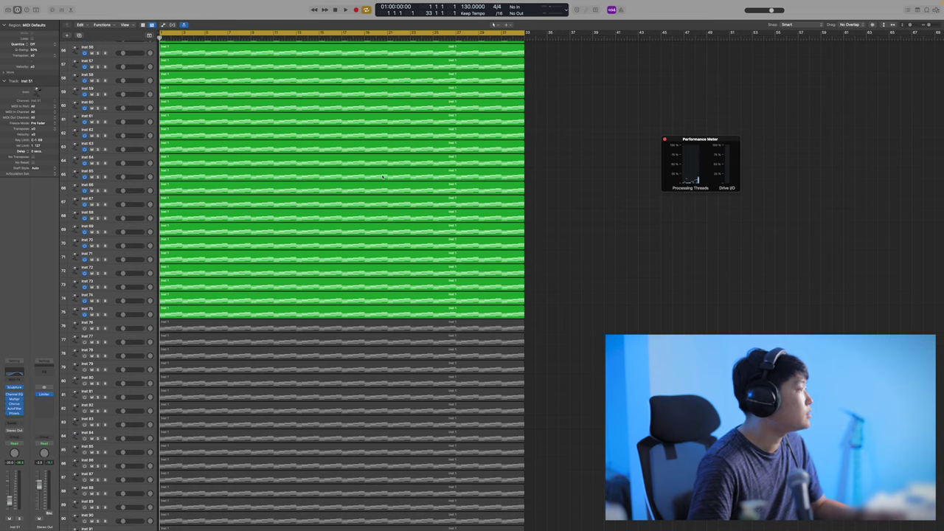
# Play the 75-track project to bar 5 while checking the tracks, stop, and select track 75
pyautogui.press('space')
pyautogui.scroll(6, 383, 176)
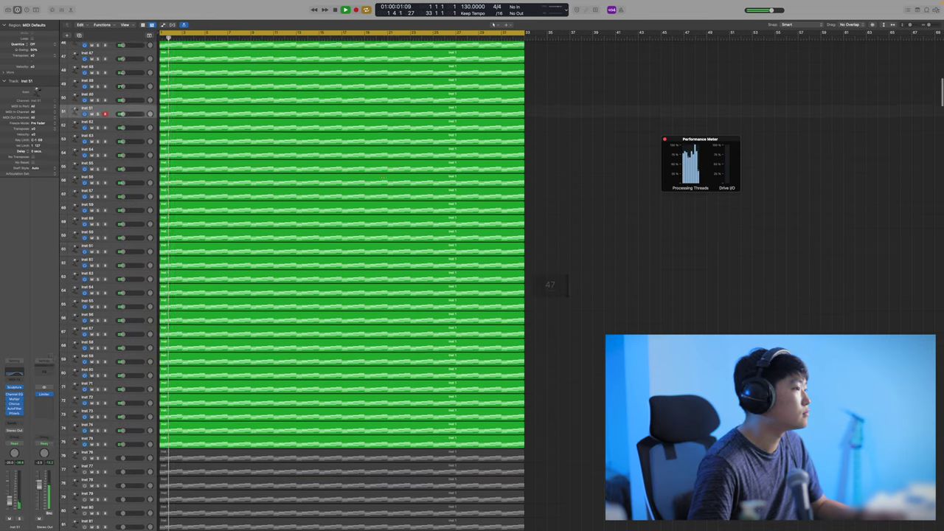
pyautogui.scroll(10, 383, 177)
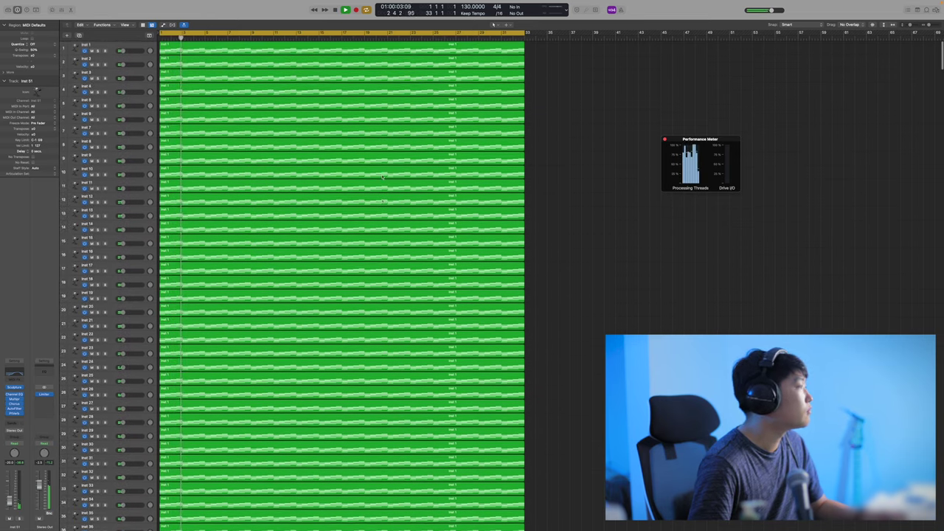
pyautogui.scroll(-15, 382, 177)
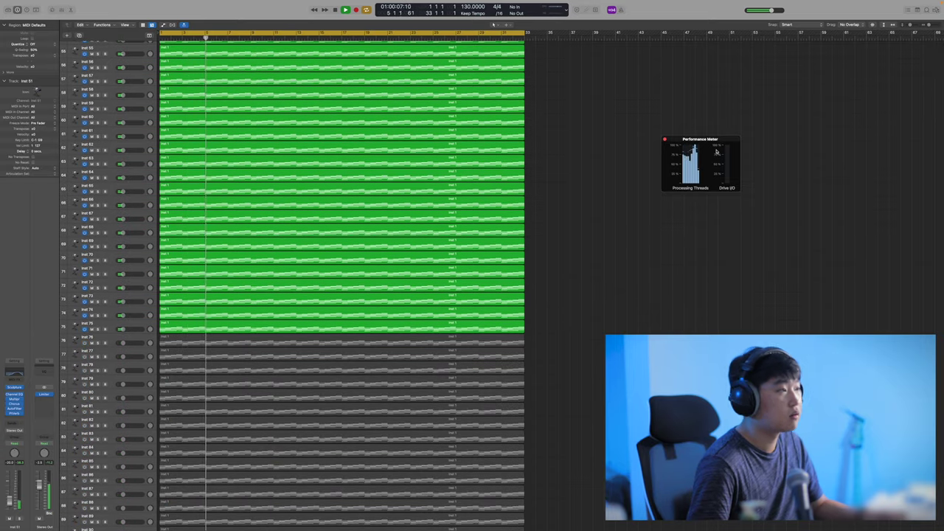
pyautogui.press('space')
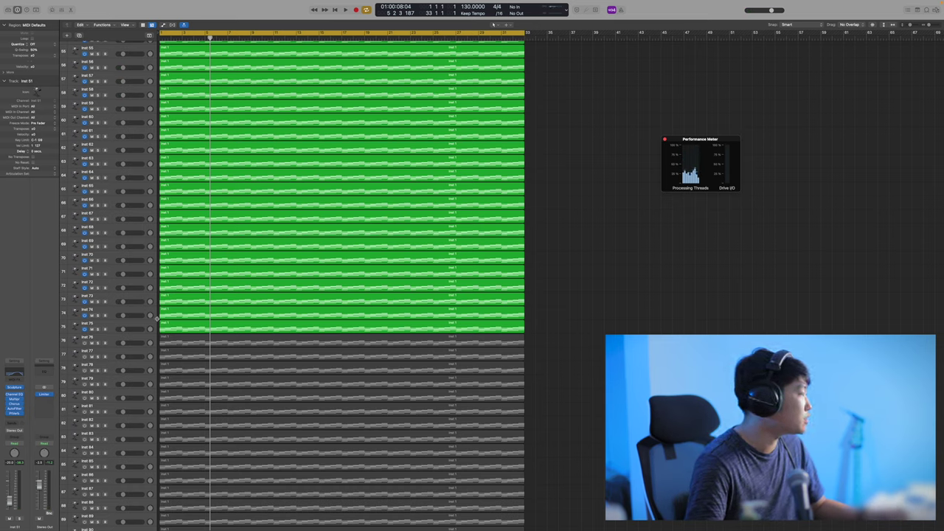
pyautogui.click(92, 325)
pyautogui.scroll(-3, 118, 280)
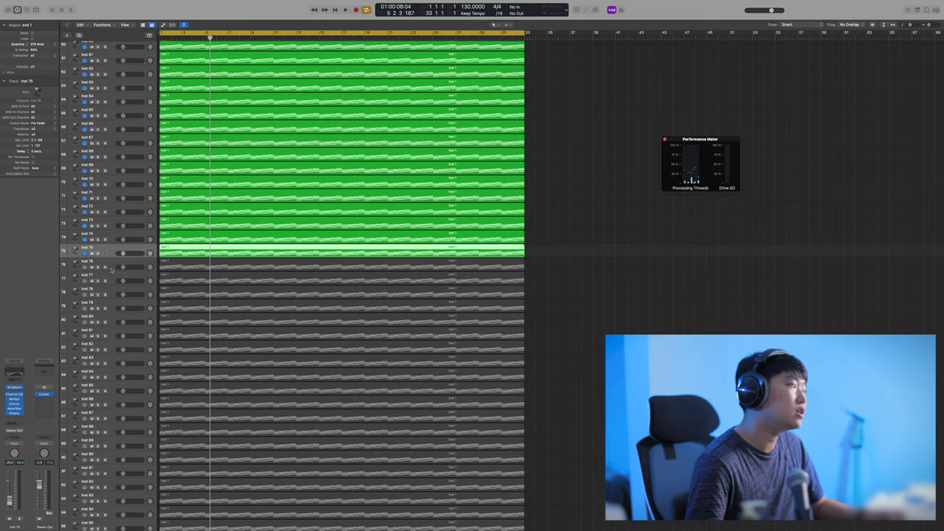
# Paste track 75's channel strip settings onto tracks 76–100
pyautogui.click(112, 270)
pyautogui.scroll(-5, 117, 284)
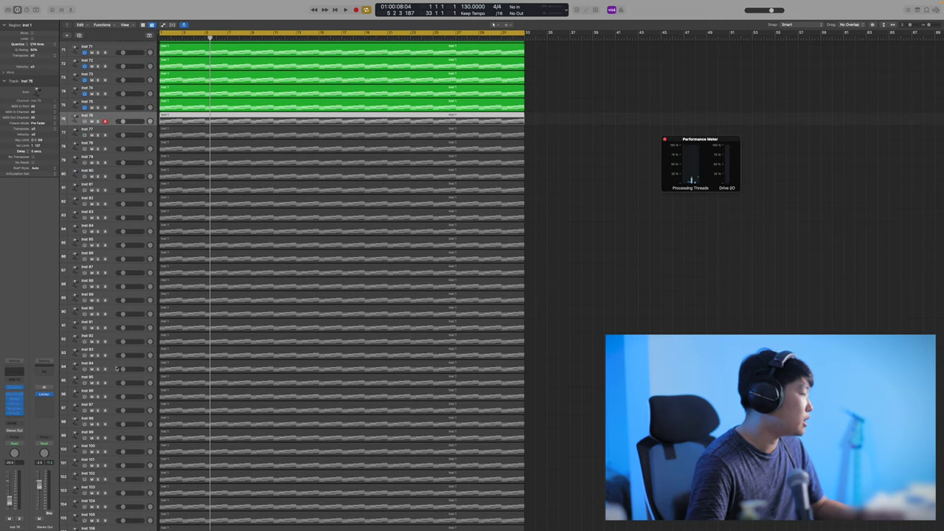
pyautogui.keyDown('shift'); pyautogui.click(103, 449); pyautogui.keyUp('shift')
pyautogui.press('alt+super+v')
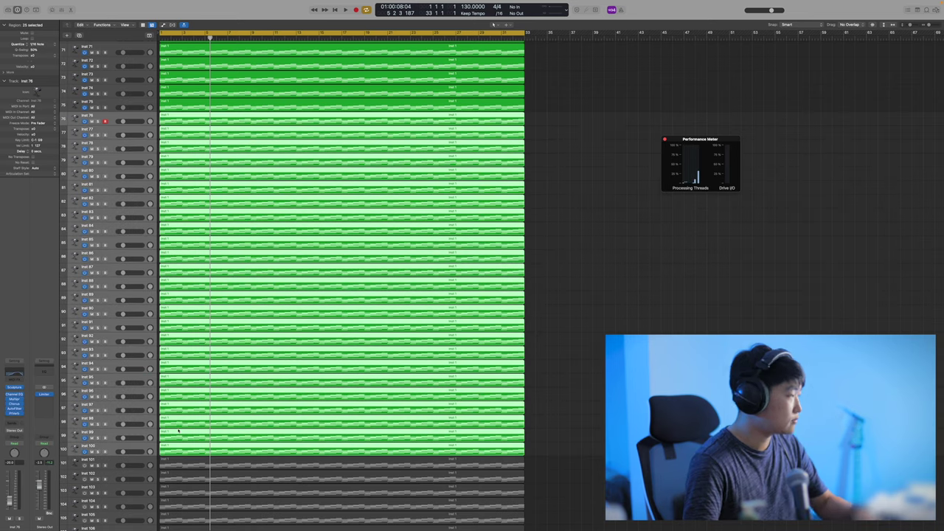
# Play the 100-track project, dismissing three System Overload alerts
pyautogui.press('space')
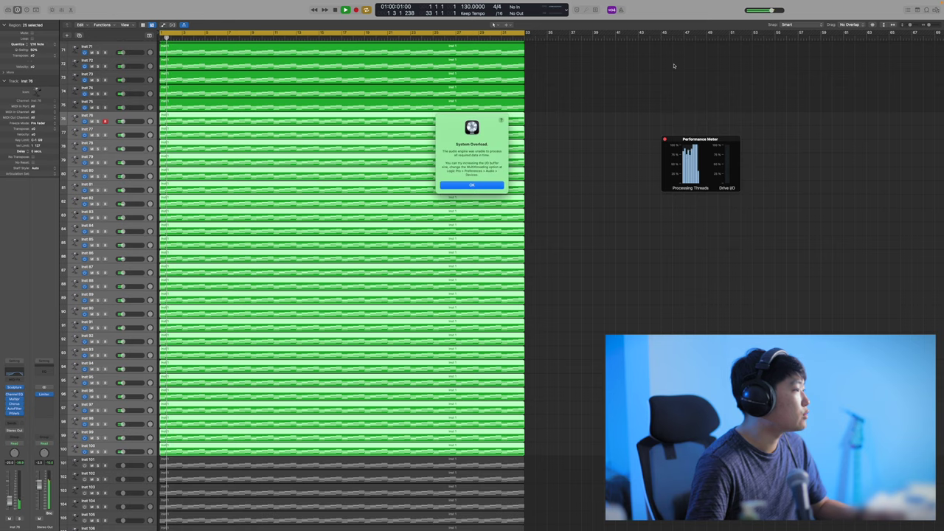
pyautogui.click(471, 185)
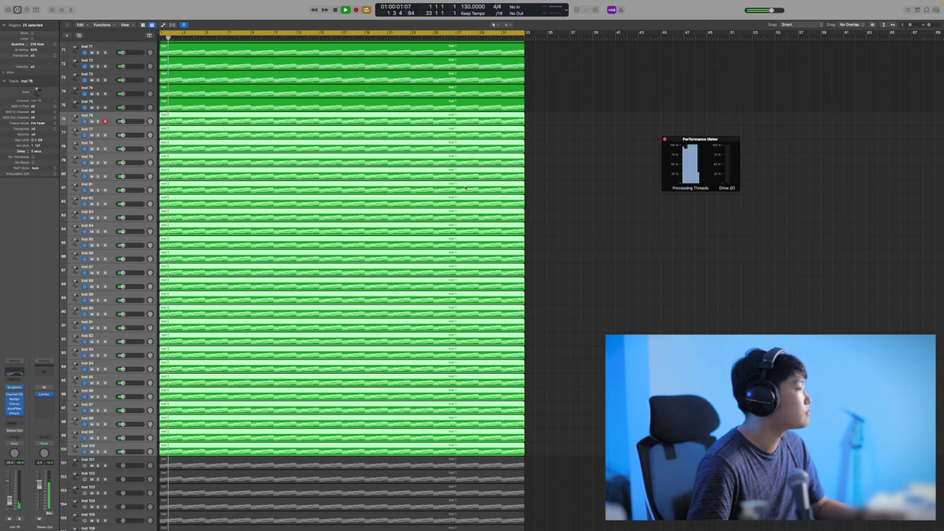
pyautogui.click(471, 185)
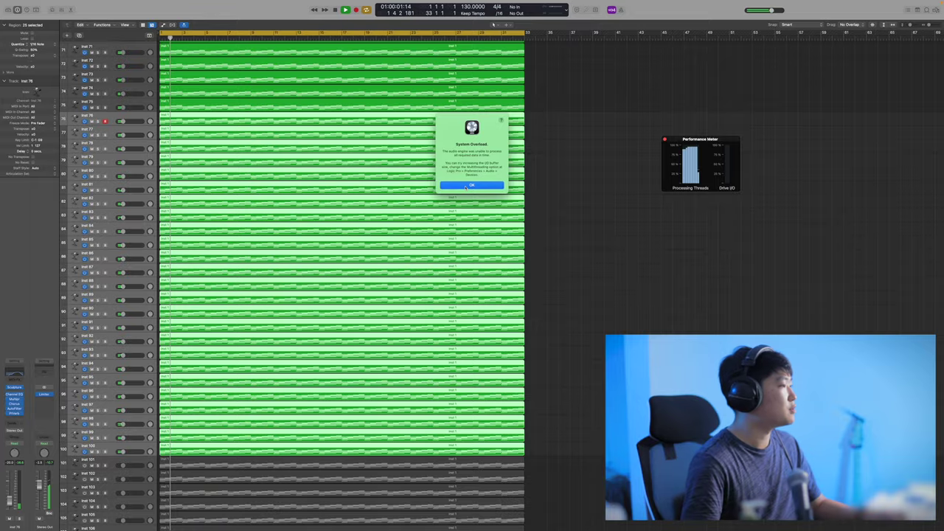
pyautogui.click(468, 185)
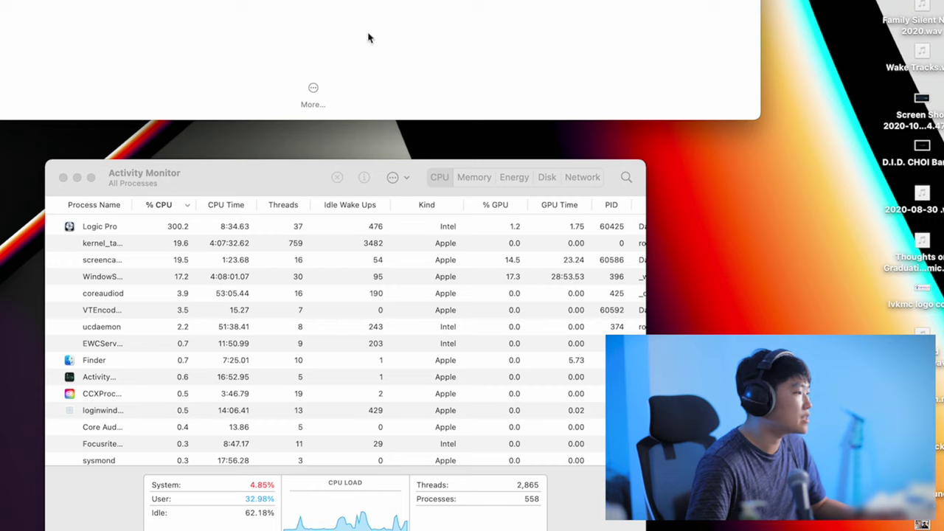
# Move Activity Monitor up and compare the Logic Pro, screencapture and kernel_task processes
pyautogui.moveTo(323, 177); pyautogui.dragTo(329, 44)
pyautogui.click(190, 98)
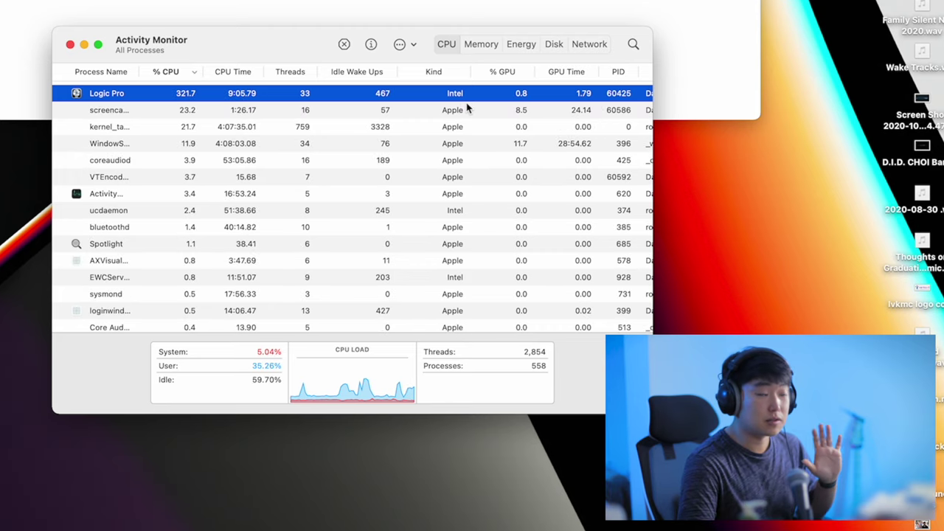
pyautogui.click(443, 115)
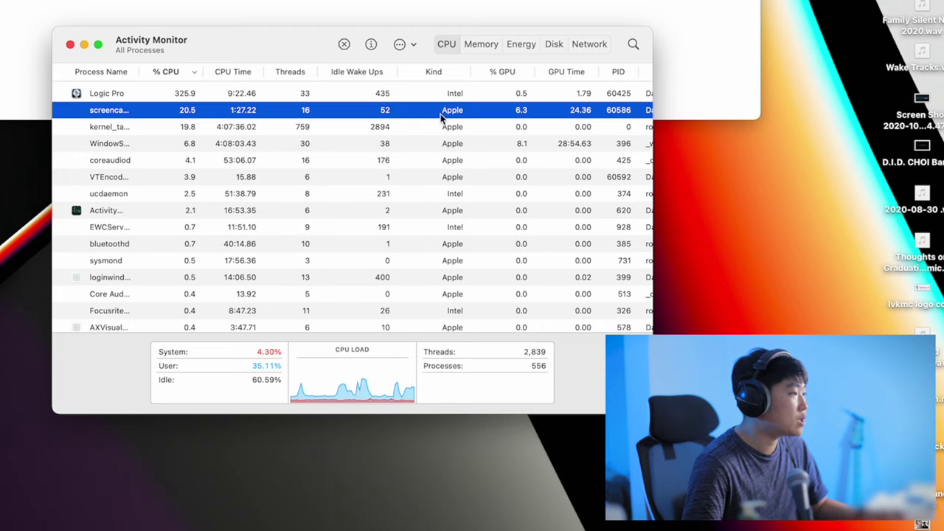
pyautogui.click(424, 93)
pyautogui.click(411, 110)
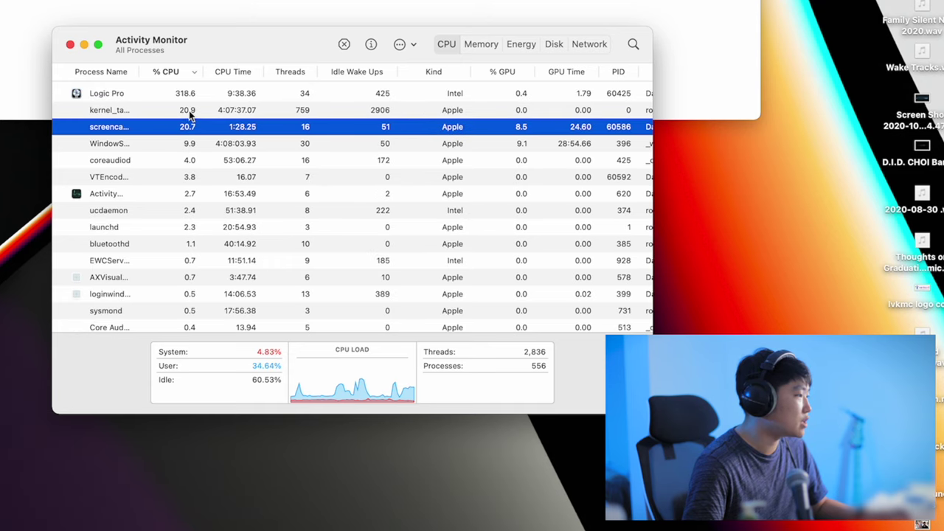
pyautogui.click(193, 114)
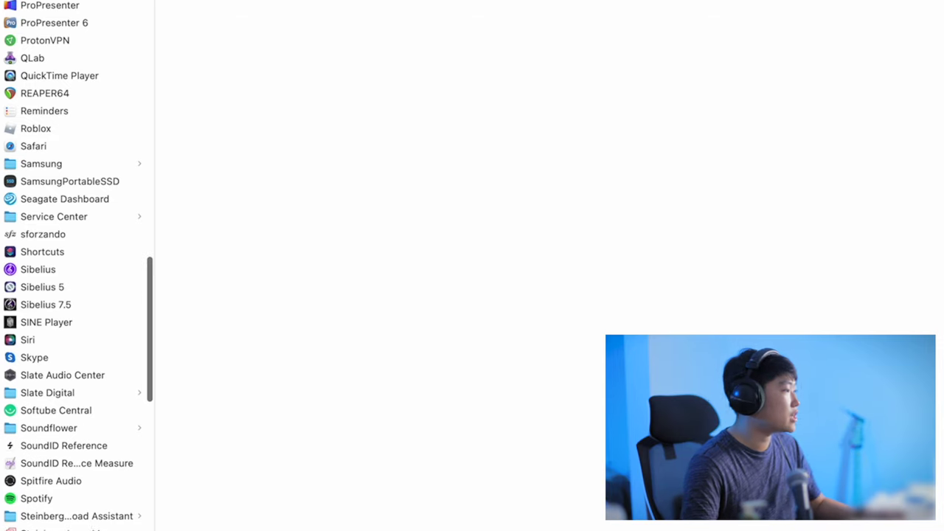
# Find Logic Pro in Applications and bring up its Get Info to check the Open using Rosetta setting
pyautogui.scroll(-5, 98, 20)
pyautogui.scroll(20, 99, 20)
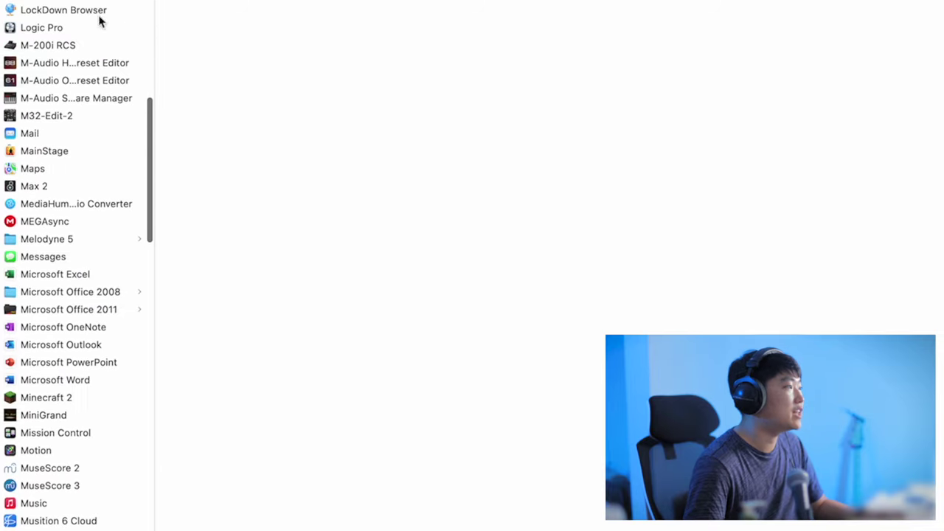
pyautogui.scroll(15, 98, 20)
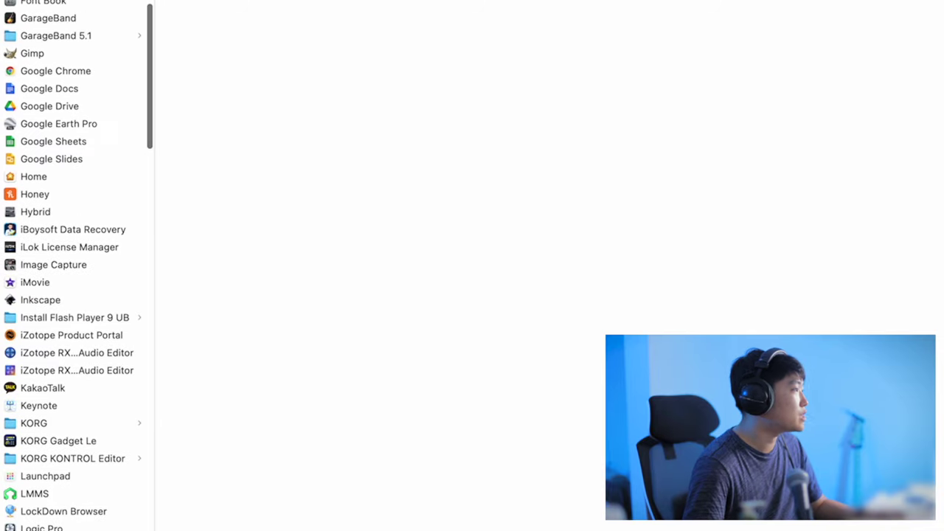
pyautogui.scroll(8, 49, 278)
pyautogui.scroll(-14, 49, 278)
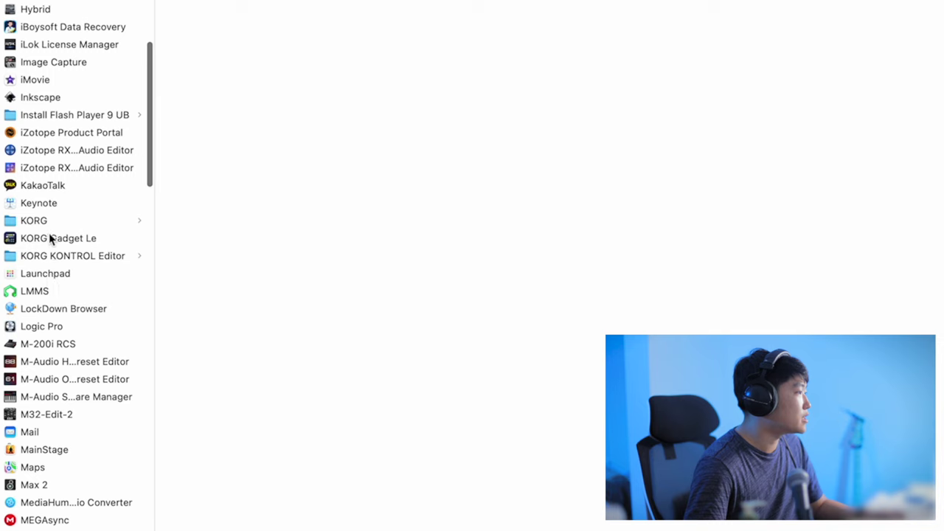
pyautogui.rightClick(61, 326)
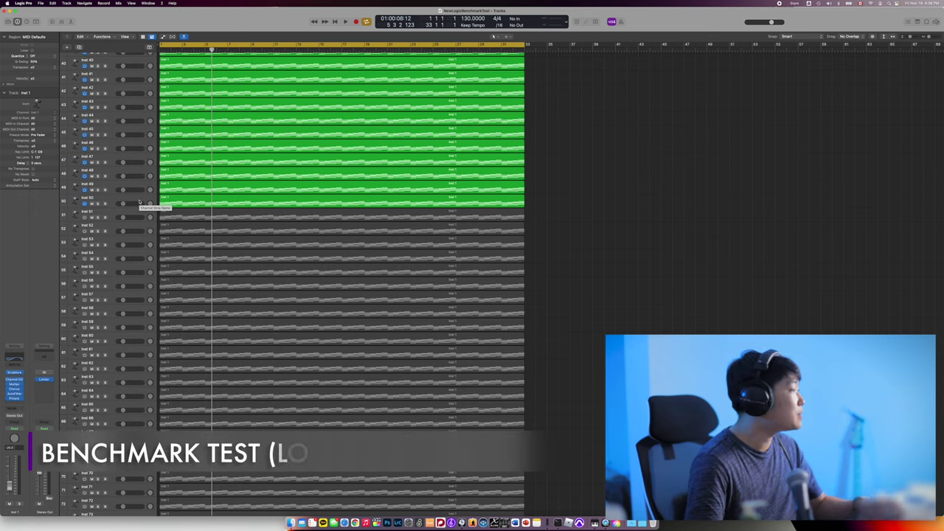
# Select tracks 51 through 75, return the playhead to the start, and show the performance meter
pyautogui.click(114, 216)
pyautogui.scroll(-6, 118, 278)
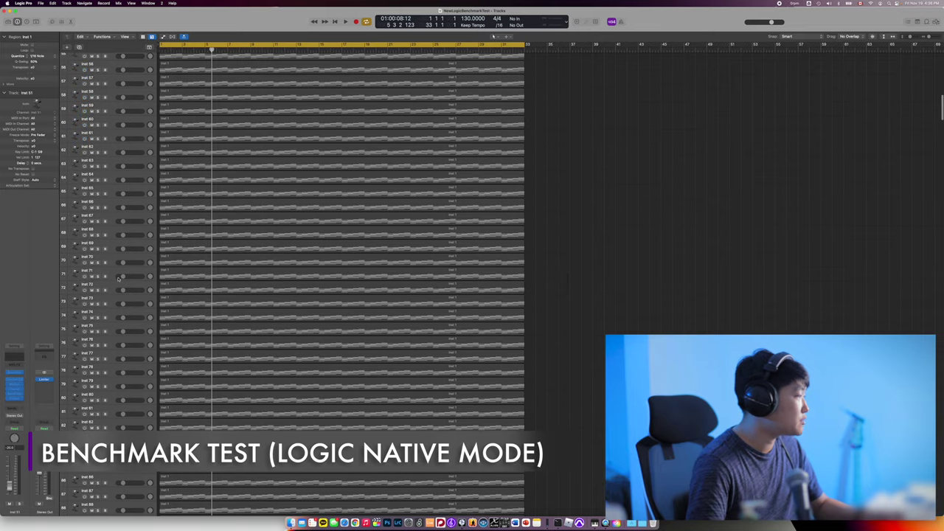
pyautogui.keyDown('shift'); pyautogui.click(108, 327); pyautogui.keyUp('shift')
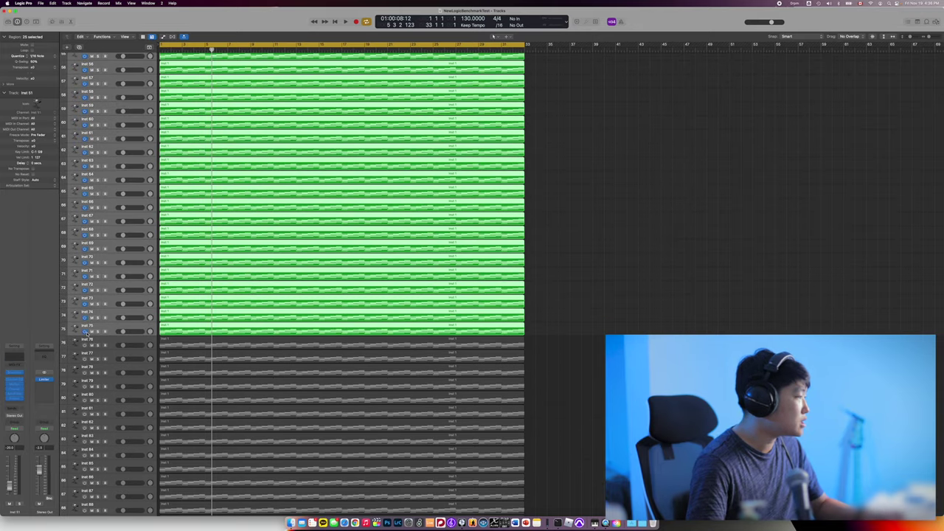
pyautogui.press('Return')
pyautogui.doubleClick(550, 20)
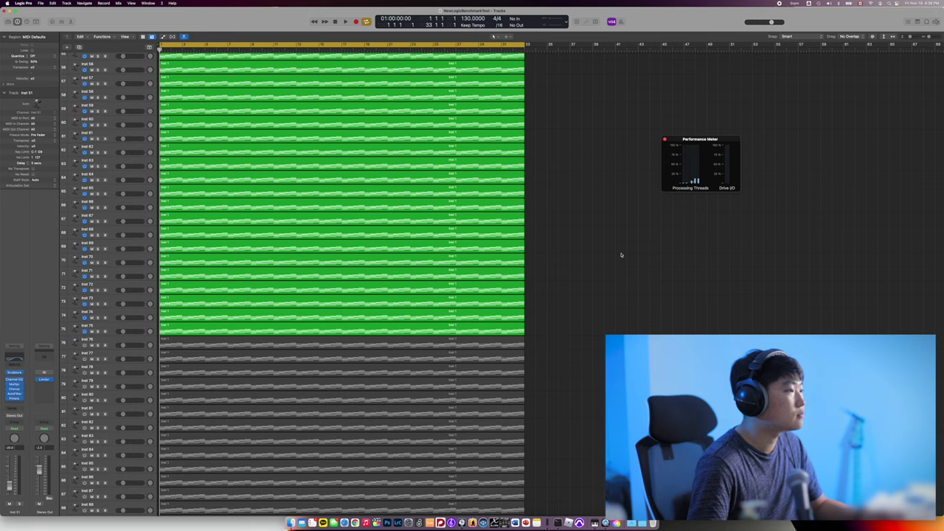
# Test 75-track playback natively, clearing the overload alert, then jump back to the project start
pyautogui.press('space')
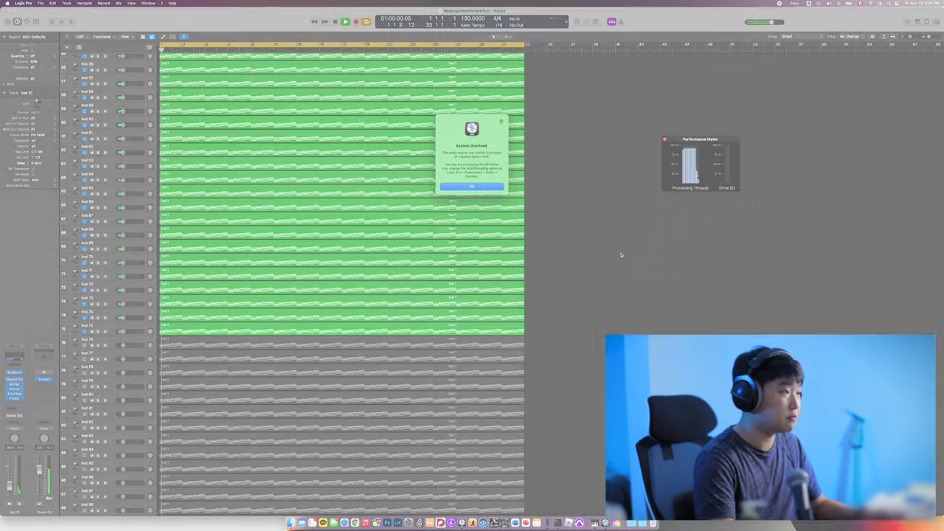
pyautogui.press('Return')
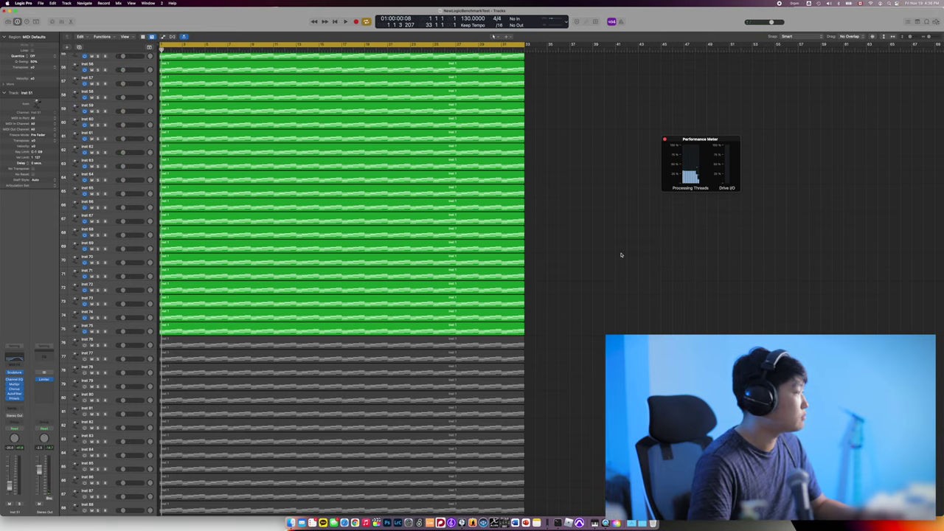
pyautogui.press('space')
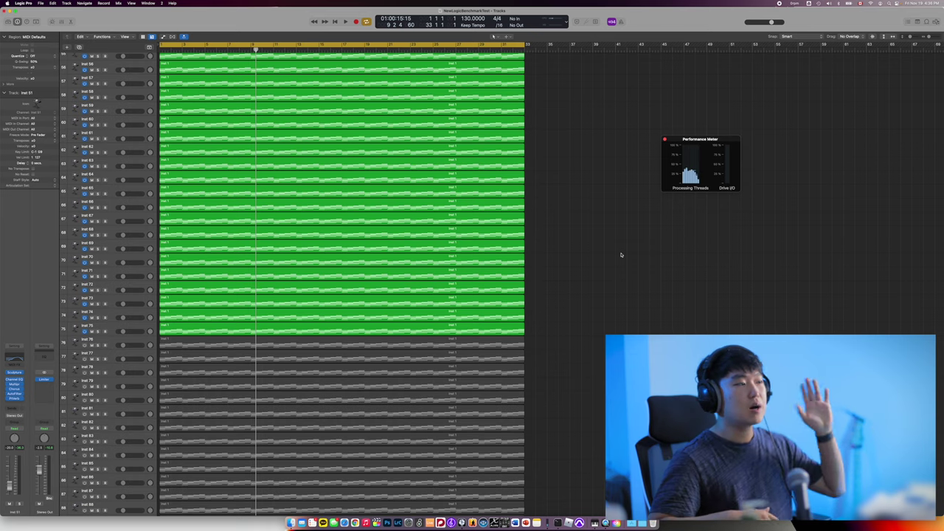
pyautogui.press('Return')
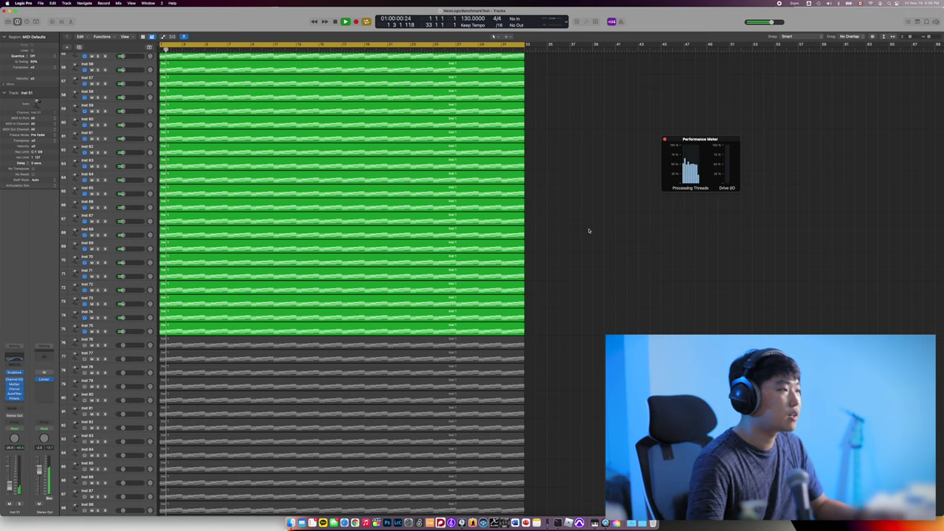
# Stop playback and activate the regions on tracks 76–100, then deselect them
pyautogui.press('space')
pyautogui.click(120, 340)
pyautogui.scroll(-4, 120, 339)
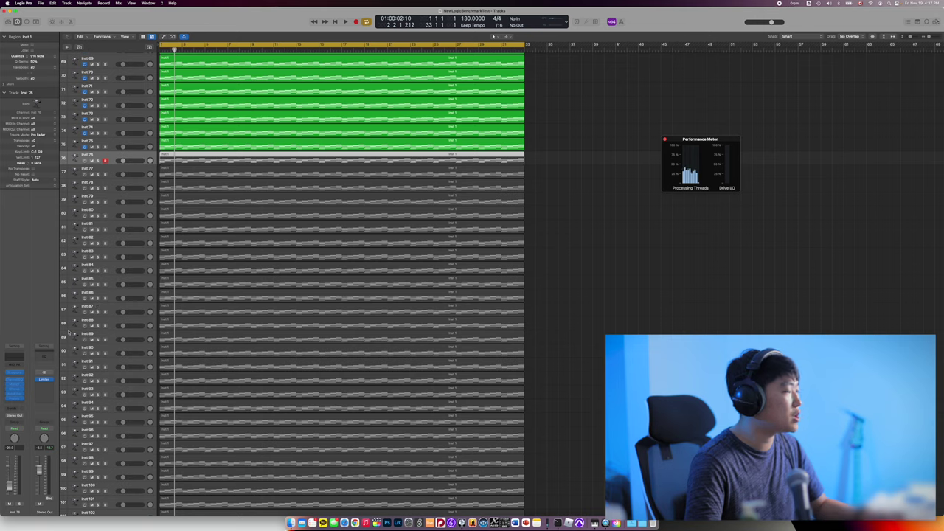
pyautogui.scroll(-4, 104, 343)
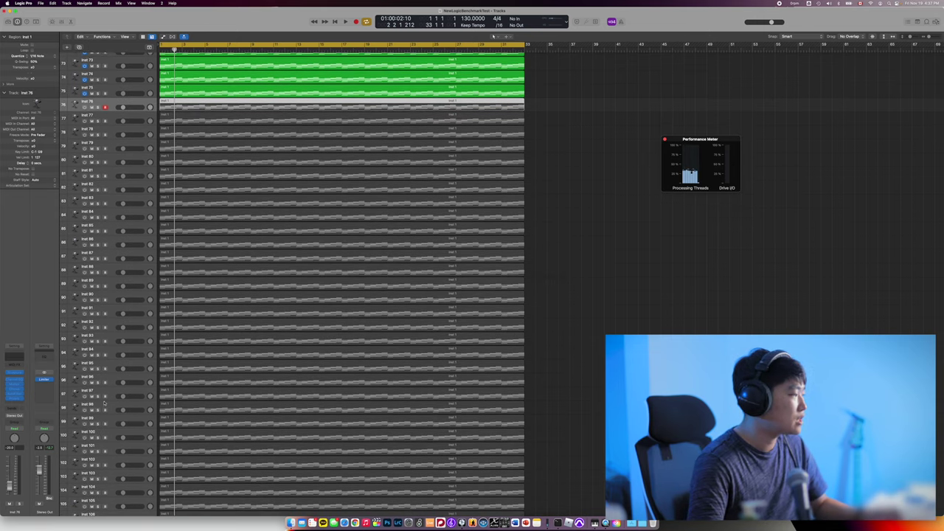
pyautogui.keyDown('shift'); pyautogui.click(82, 436); pyautogui.keyUp('shift')
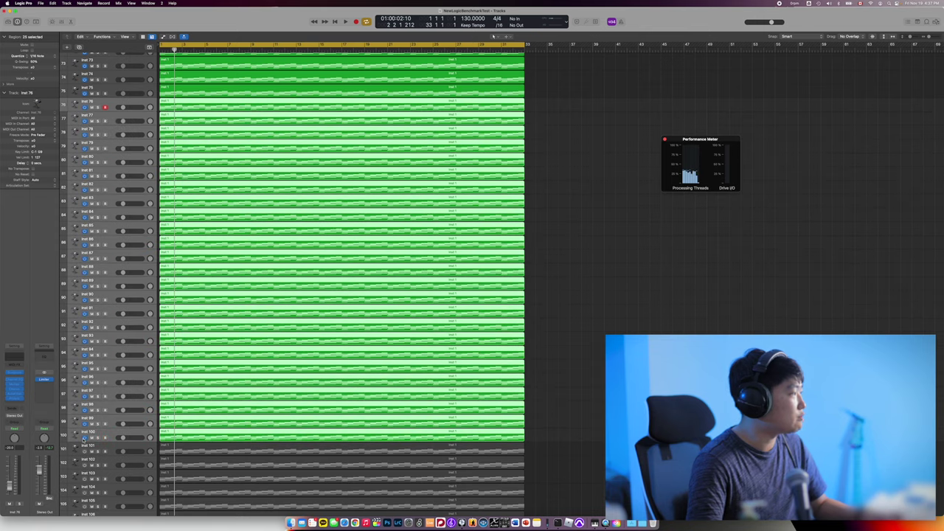
pyautogui.click(582, 350)
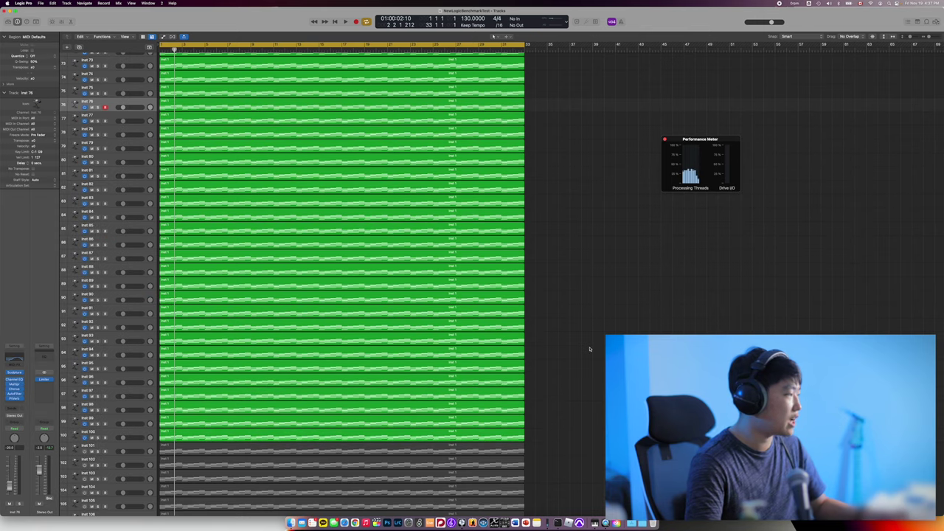
# Run the 100-track playback test, restarting after the overload, then stop
pyautogui.press('space')
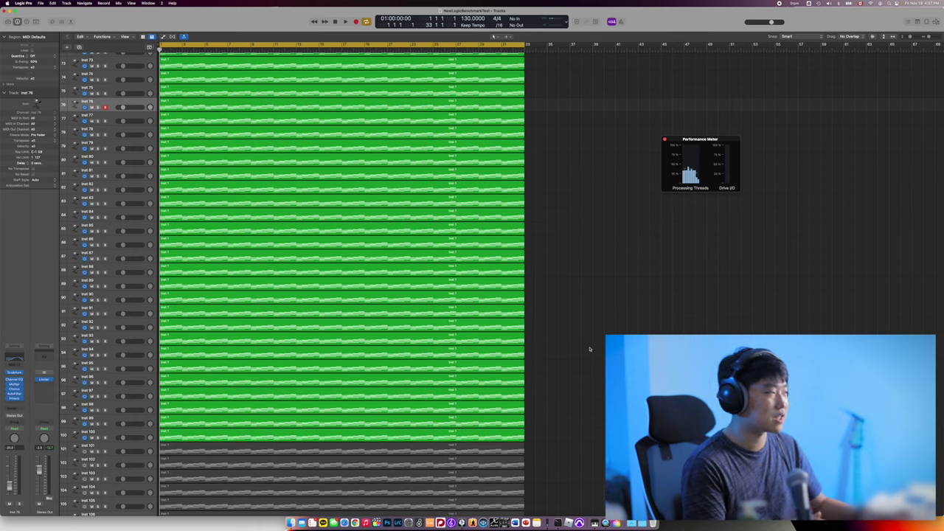
pyautogui.press('space')
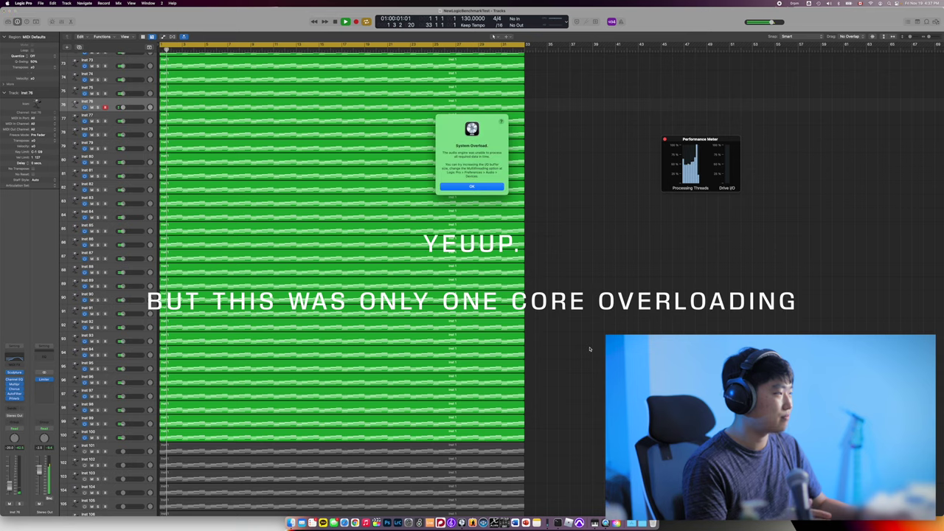
pyautogui.press('space')
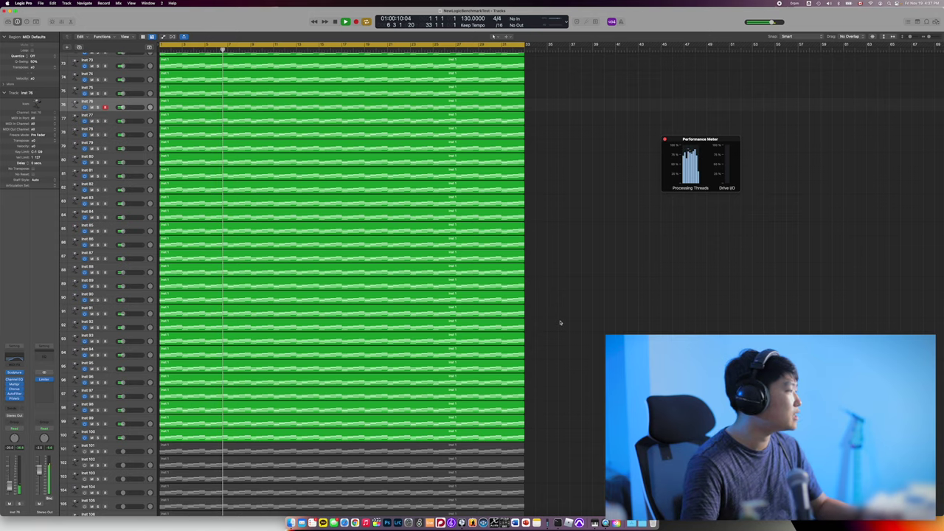
pyautogui.press('space')
pyautogui.scroll(-5, 328, 338)
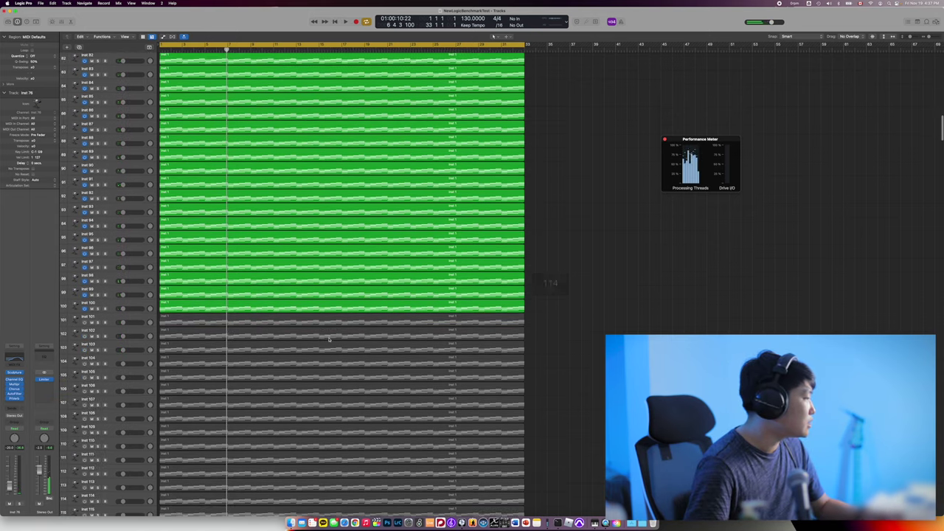
# Activate regions on tracks 101–125, play the 125-track test, and select track 126
pyautogui.click(126, 319)
pyautogui.scroll(-6, 125, 319)
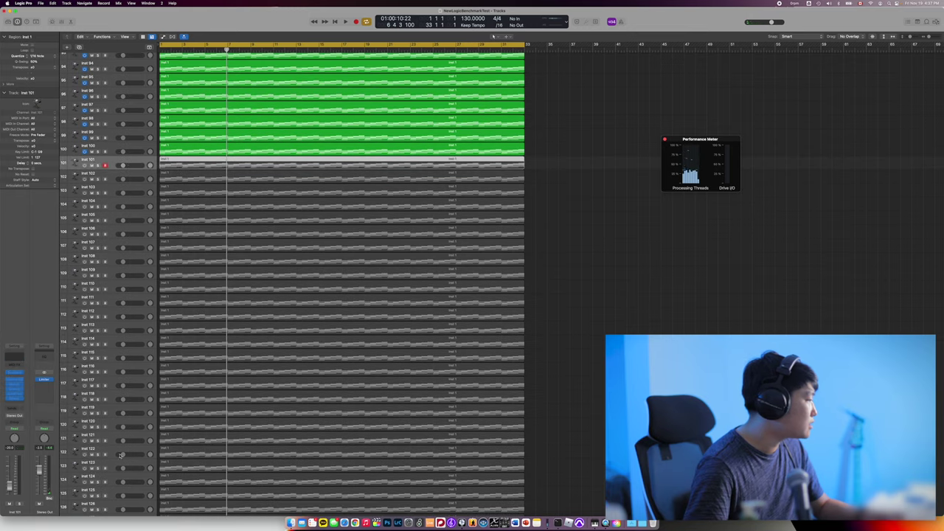
pyautogui.keyDown('shift'); pyautogui.click(121, 454); pyautogui.keyUp('shift')
pyautogui.press('space')
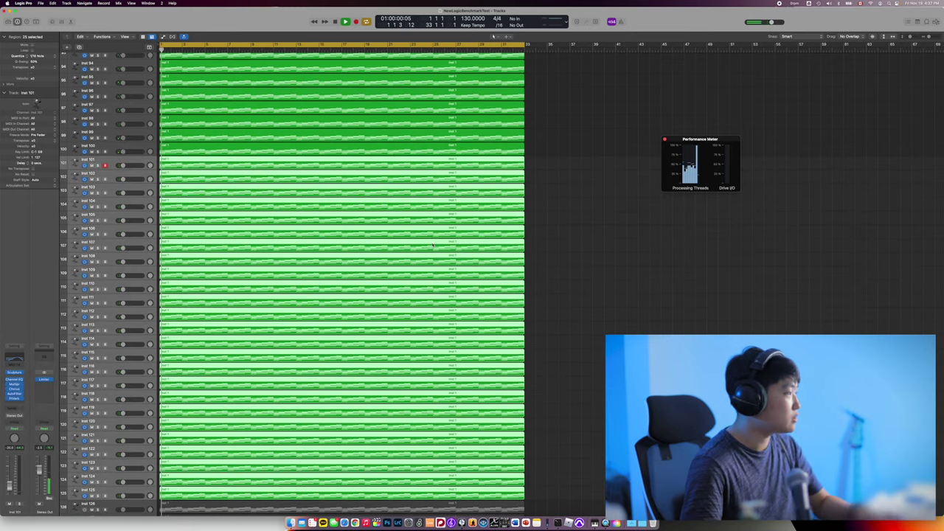
pyautogui.click(638, 277)
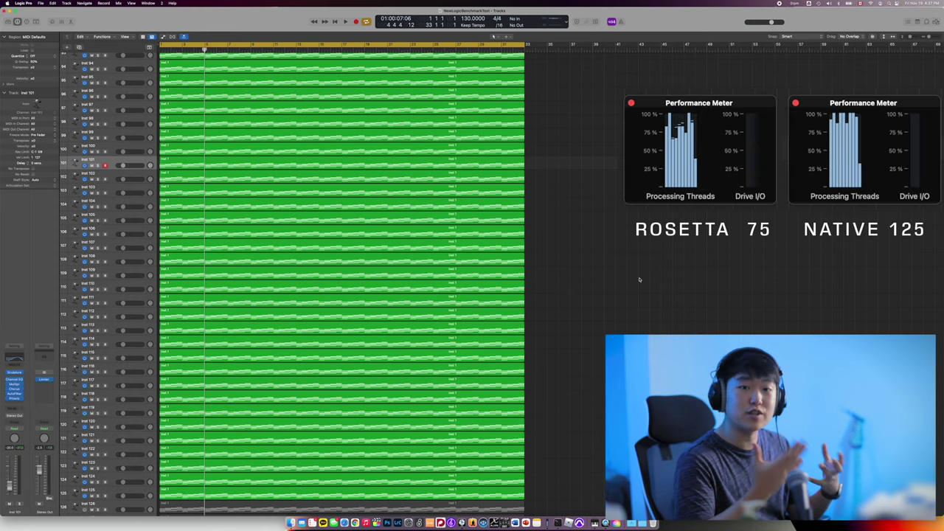
pyautogui.scroll(-15, 639, 280)
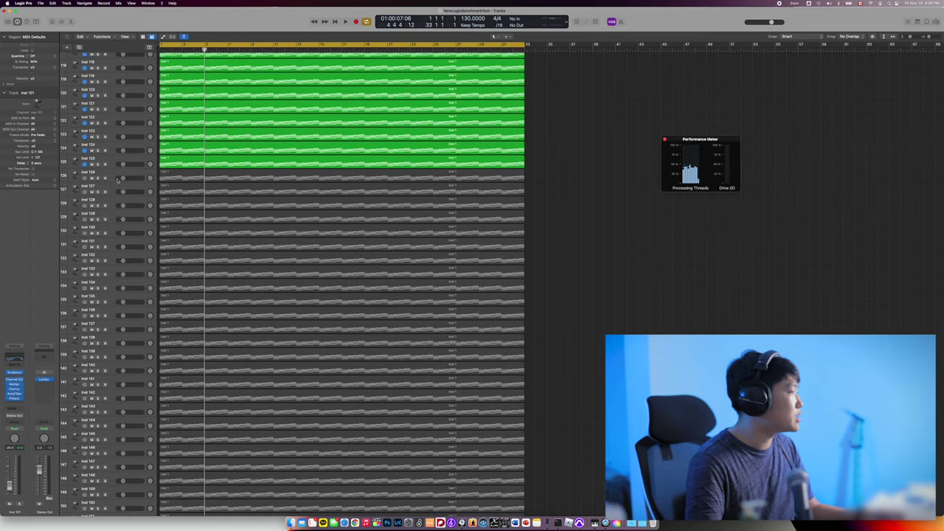
pyautogui.click(115, 178)
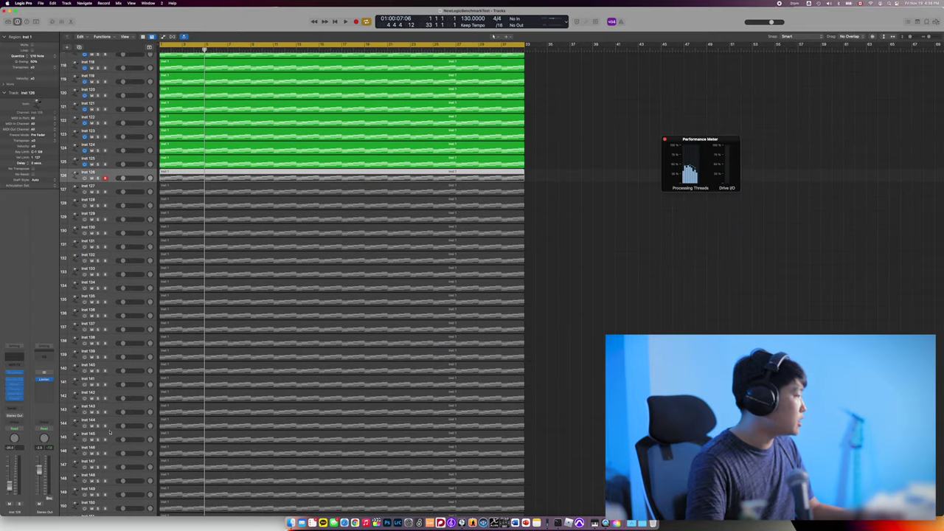
# Activate regions on tracks 126–150 and start the 150-track playback test
pyautogui.keyDown('shift'); pyautogui.click(105, 506); pyautogui.keyUp('shift')
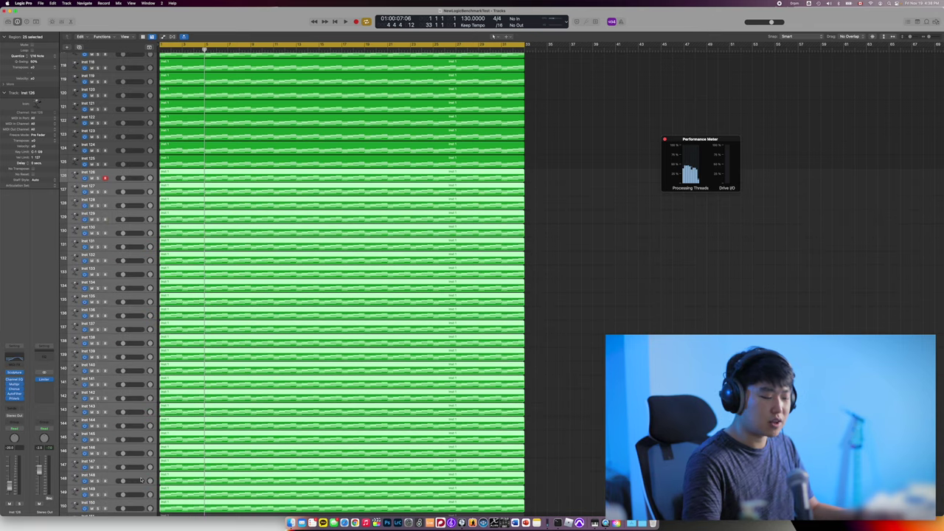
pyautogui.click(528, 320)
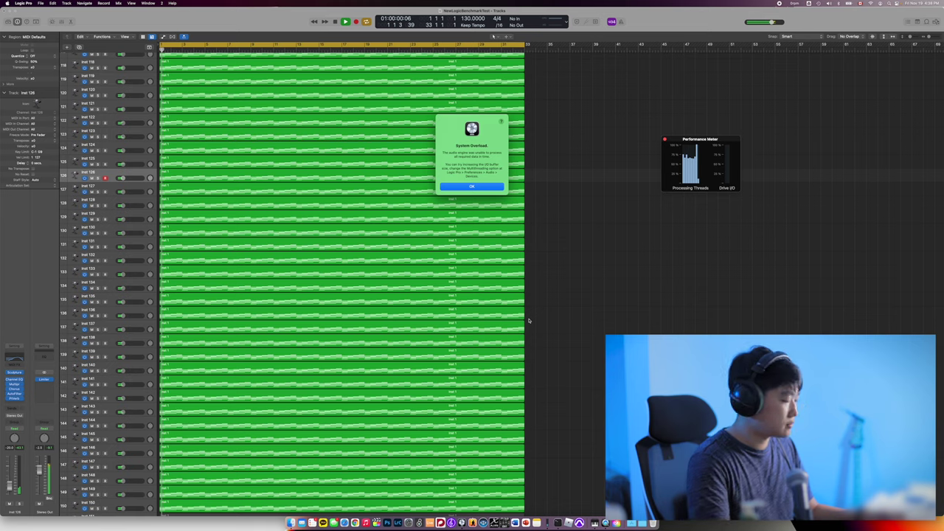
pyautogui.press('space')
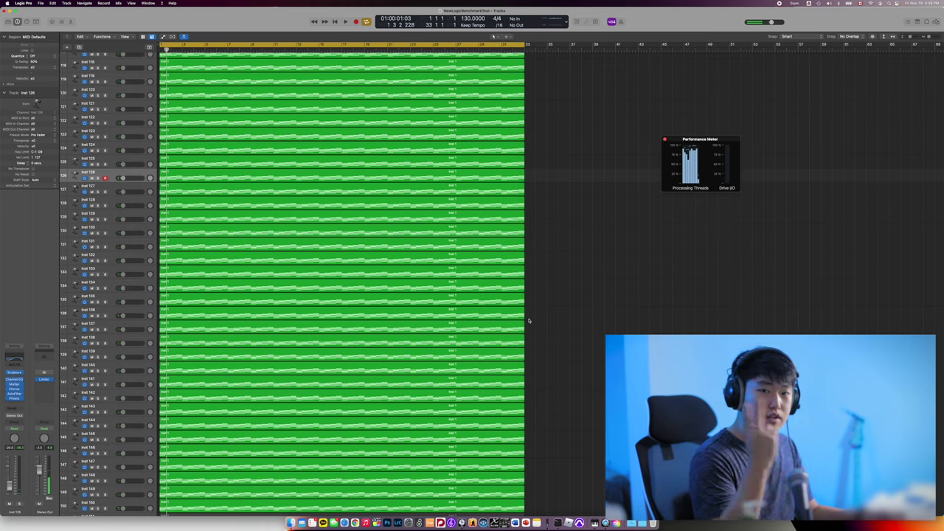
pyautogui.press('space')
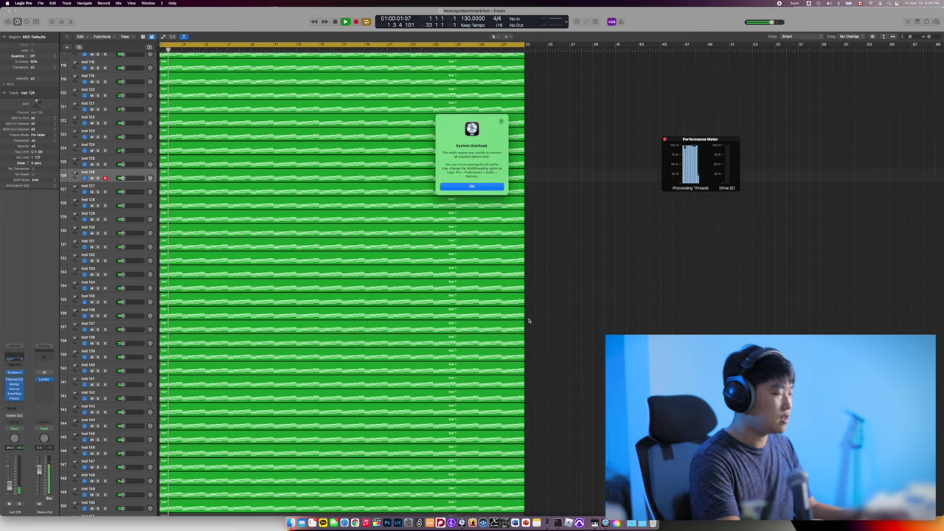
# Clear repeated overload alerts, then bring up Audio preferences showing the 1024-sample buffer
pyautogui.press('Return')
pyautogui.press('space')
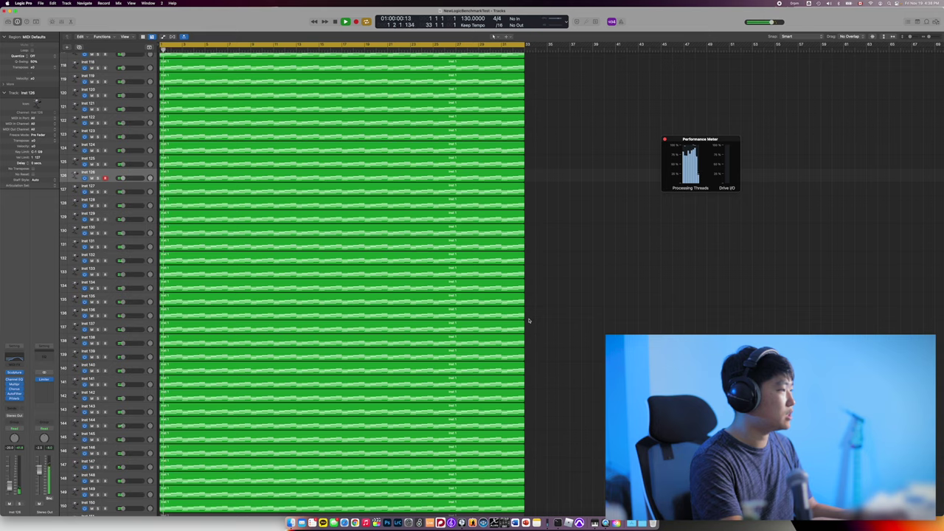
pyautogui.press('Return')
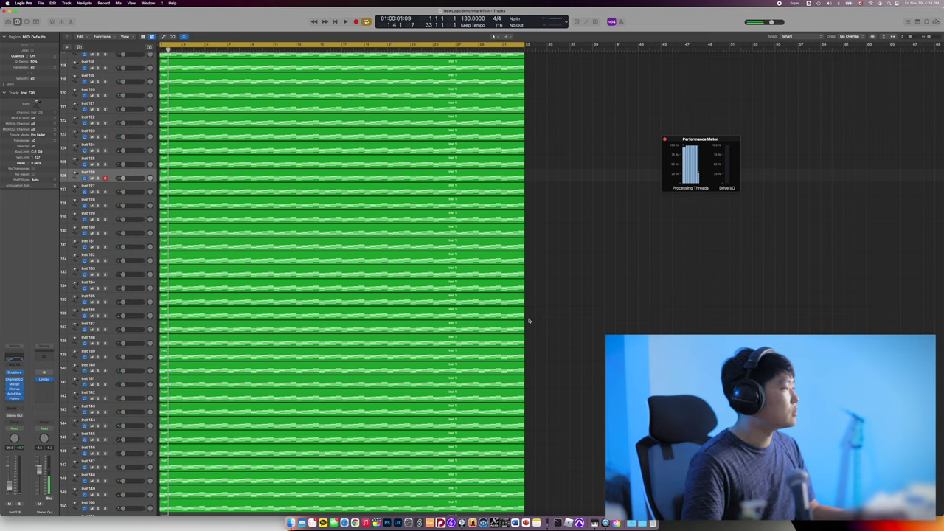
pyautogui.press('super+comma')
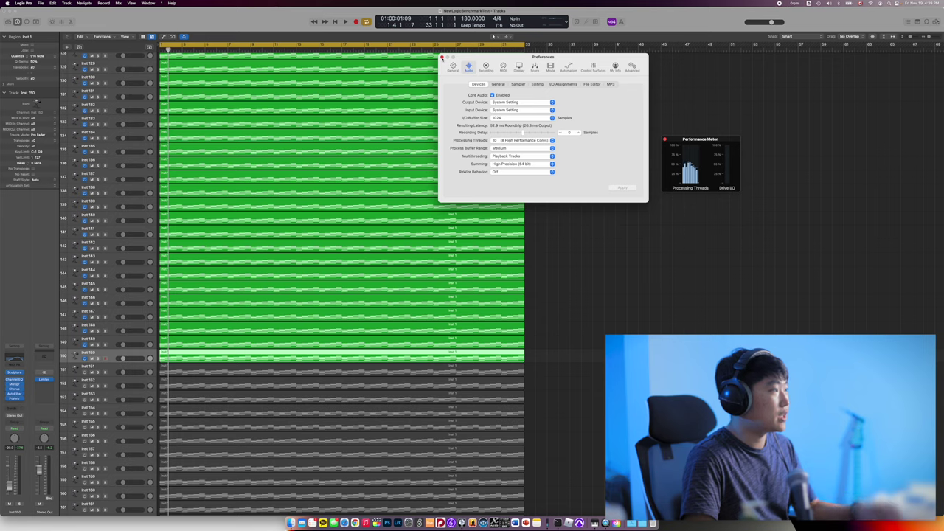
# Close the Audio preferences window to return to the 150-track project
pyautogui.click(441, 58)
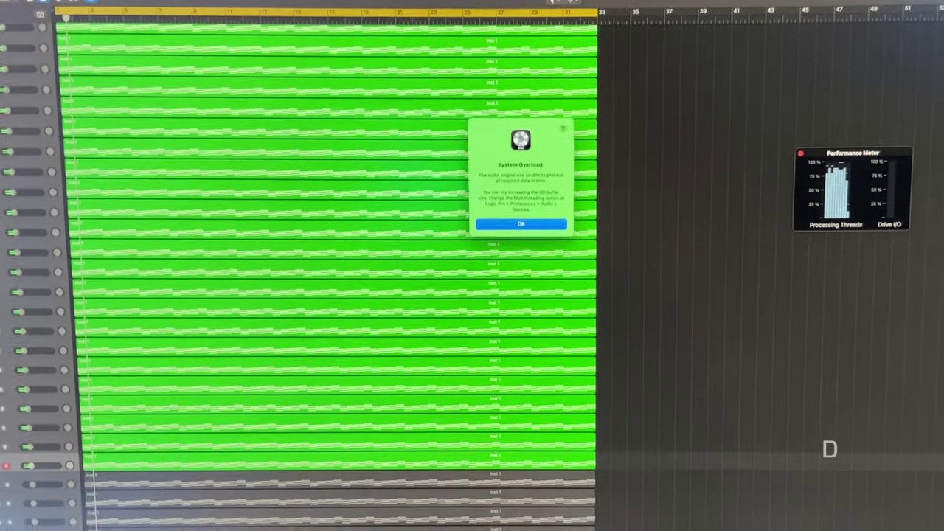
# Clear the System Overload alert and bring the Logic project in front of Activity Monitor
pyautogui.press('Return')
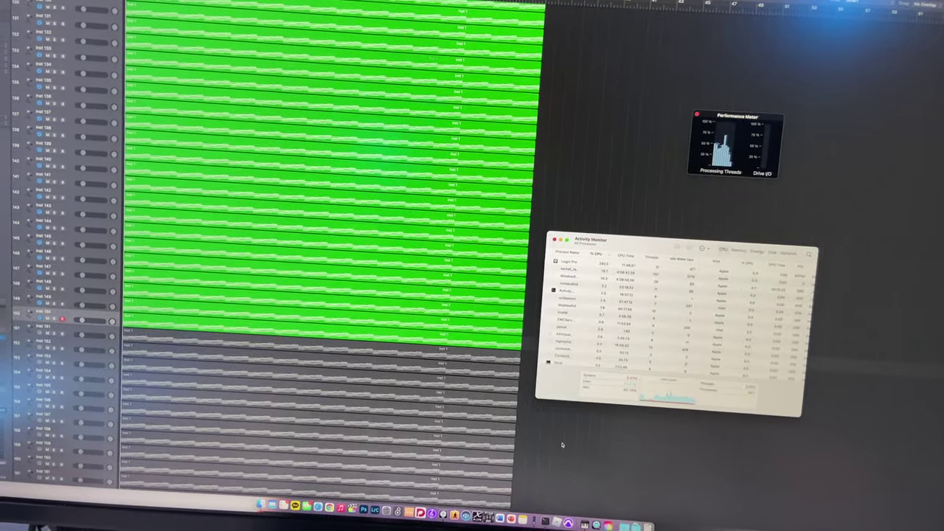
pyautogui.click(562, 444)
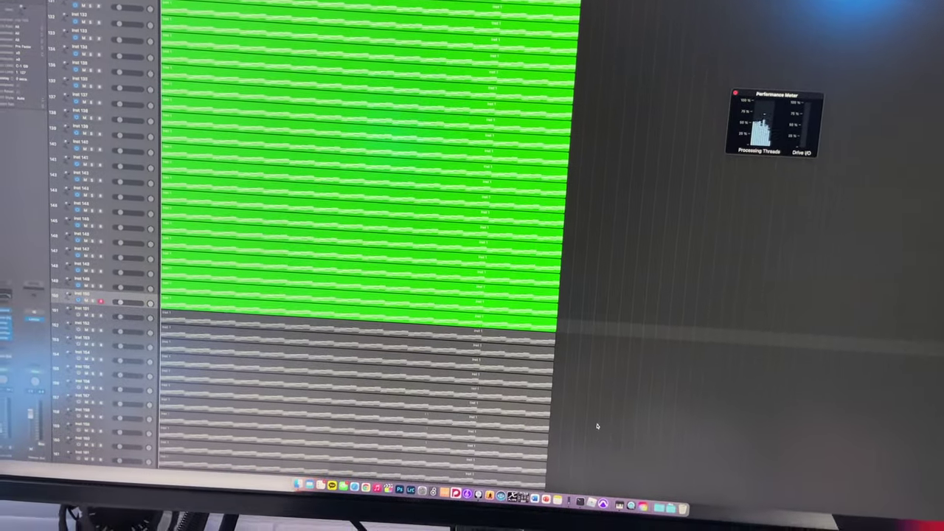